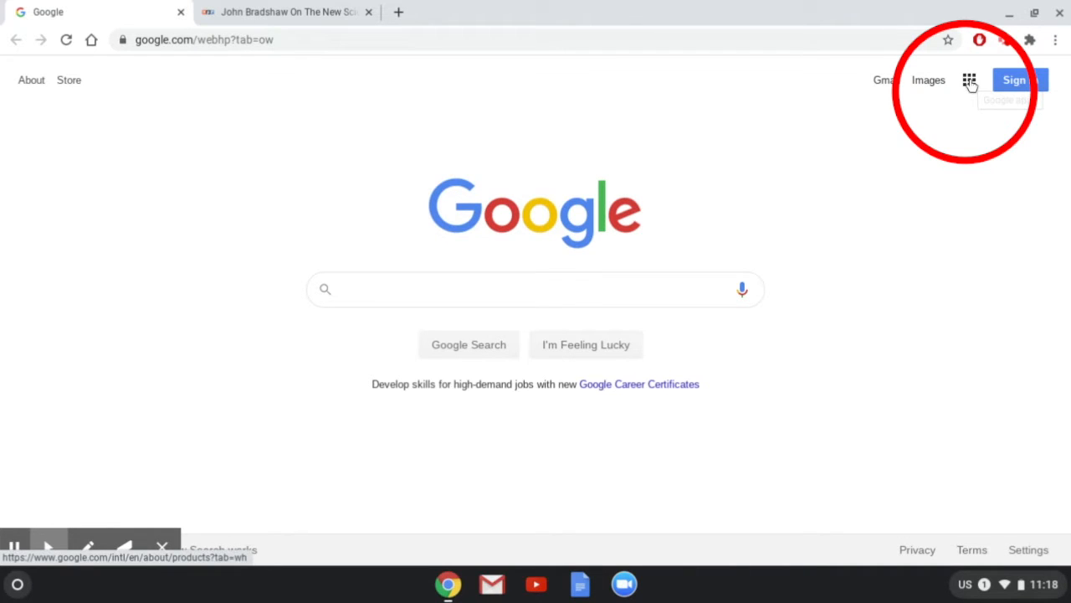
Go to Google Drive from the apps grid and create a new Google Docs document.
{"action": "left_click", "coordinate": [969, 80]}
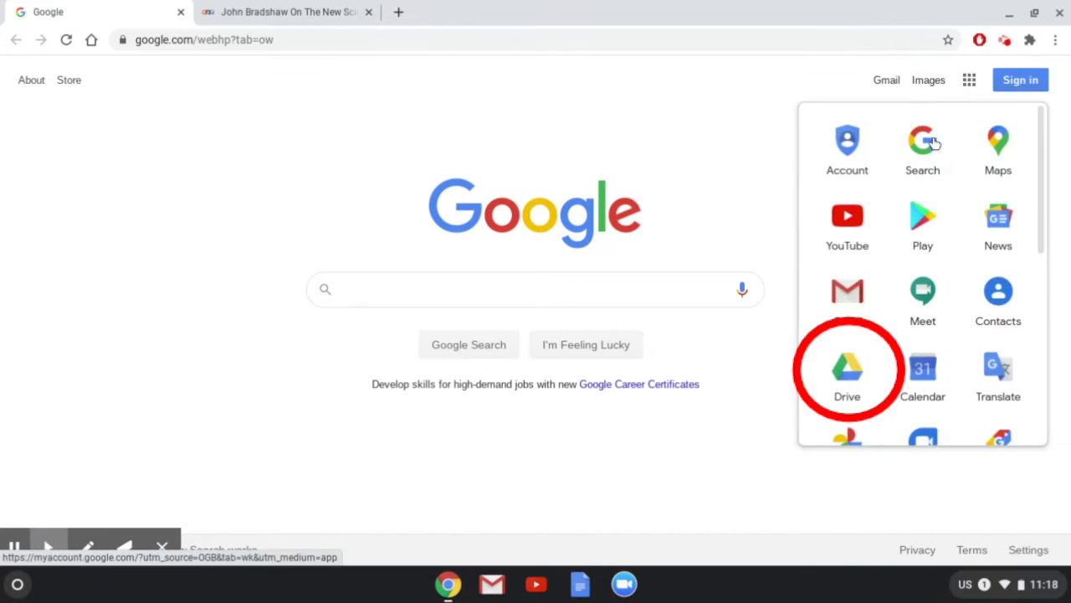
{"action": "left_click", "coordinate": [848, 367]}
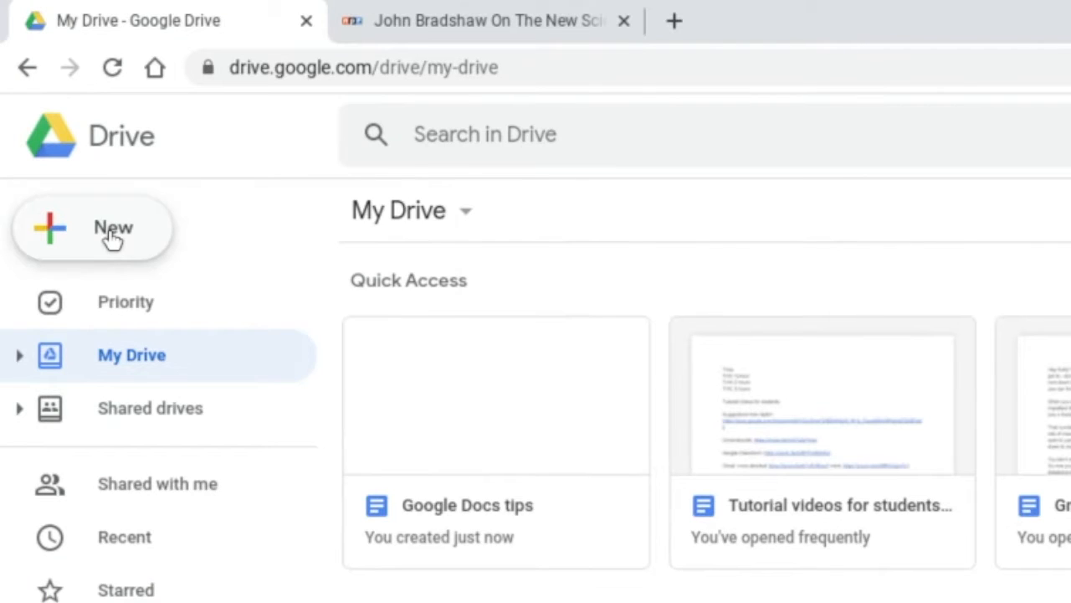
{"action": "left_click", "coordinate": [112, 238]}
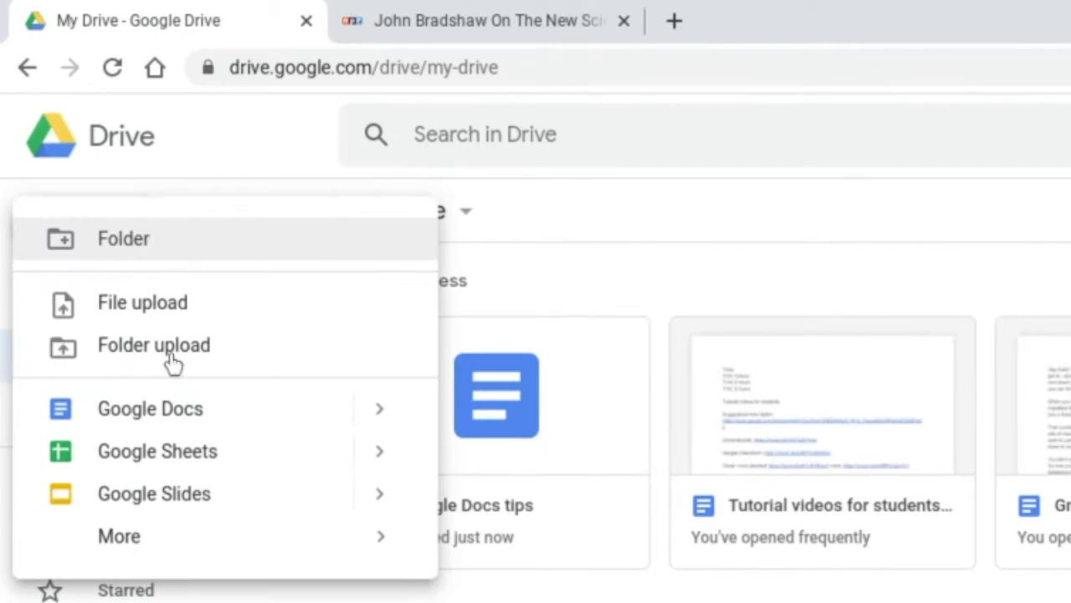
{"action": "left_click", "coordinate": [183, 408]}
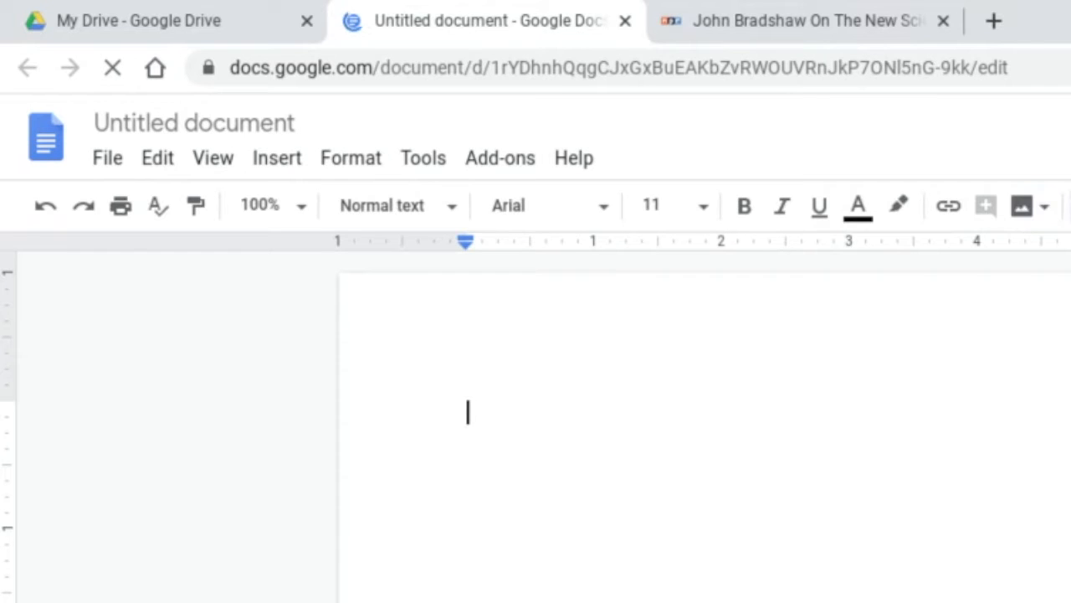
Title the document with the author's name followed by ' - Dog Report'.
{"action": "left_click", "coordinate": [230, 123]}
{"action": "type", "text": "L. Bradley - Dog Report"}
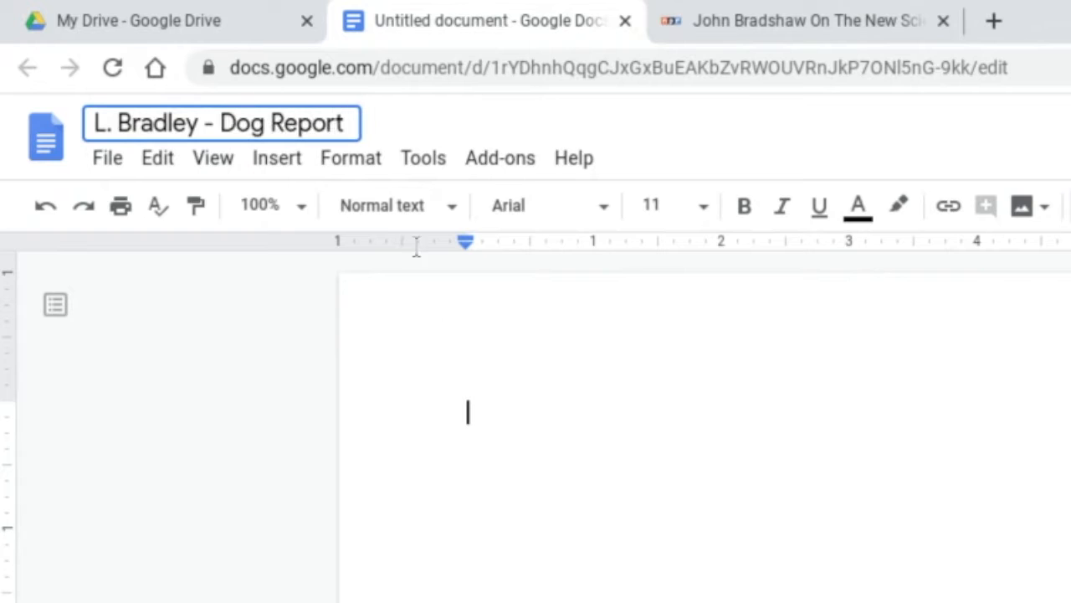
{"action": "left_click", "coordinate": [474, 409]}
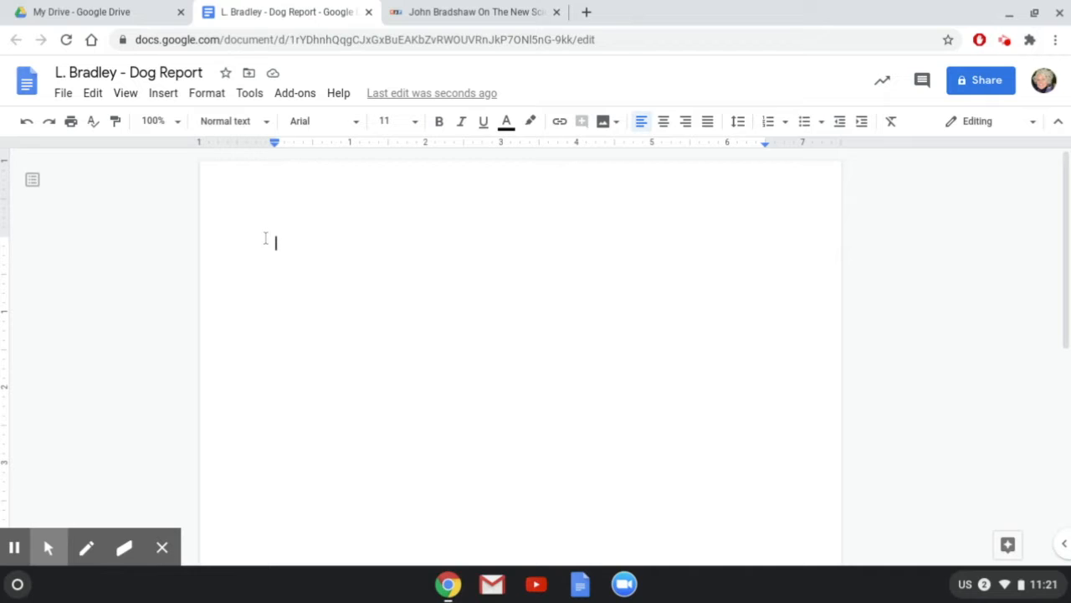
Paste several paragraphs of lorem ipsum text and return to the top of the document.
{"action": "key", "text": "ctrl+v"}
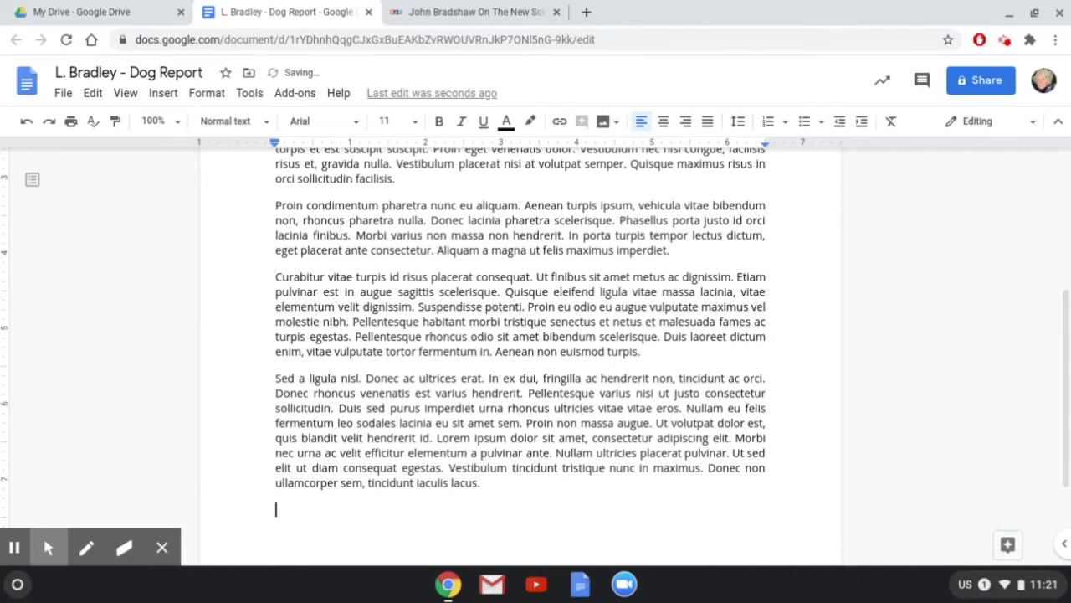
{"action": "key", "text": "ctrl+Home"}
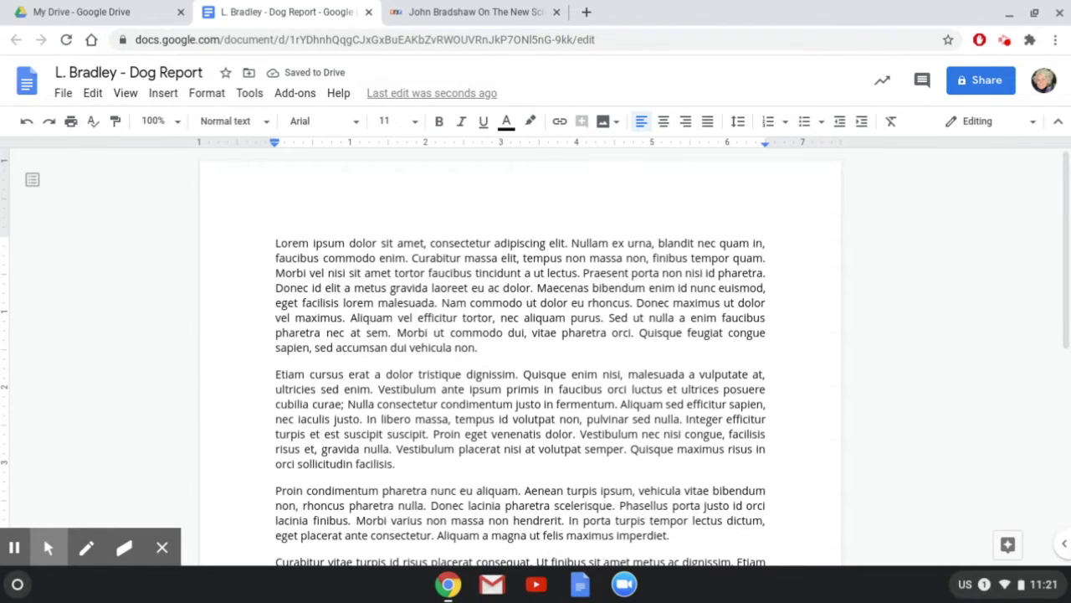
{"action": "left_click", "coordinate": [271, 243]}
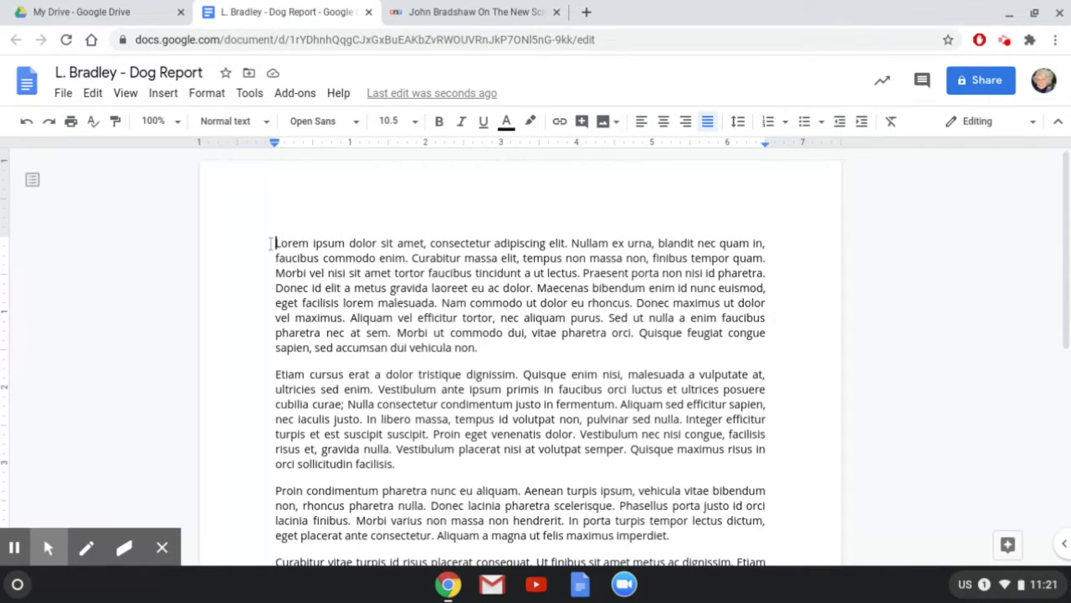
{"action": "left_click", "coordinate": [65, 94]}
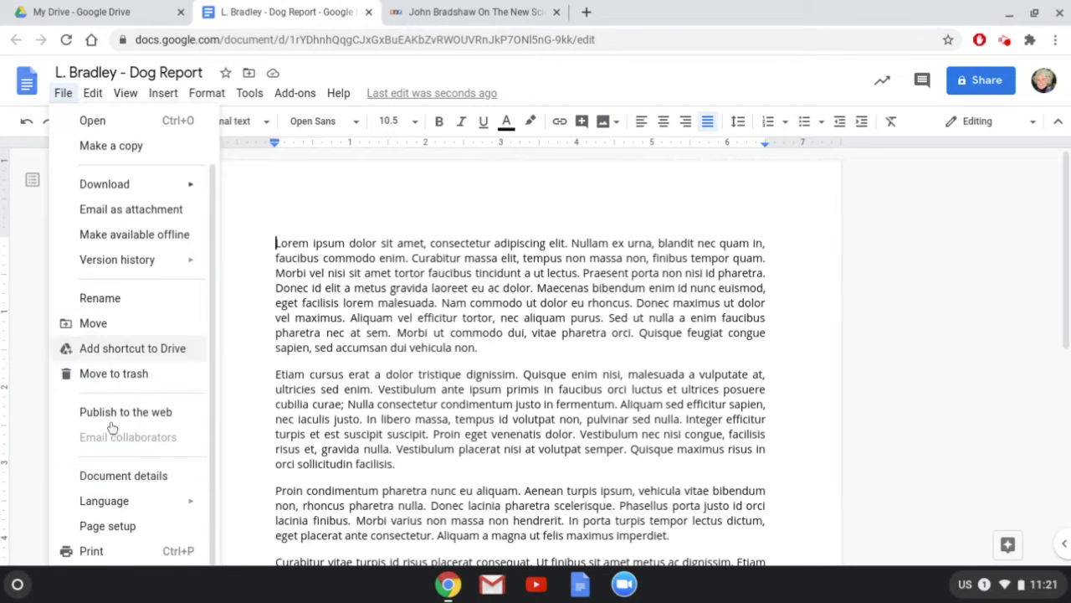
{"action": "left_click", "coordinate": [107, 527]}
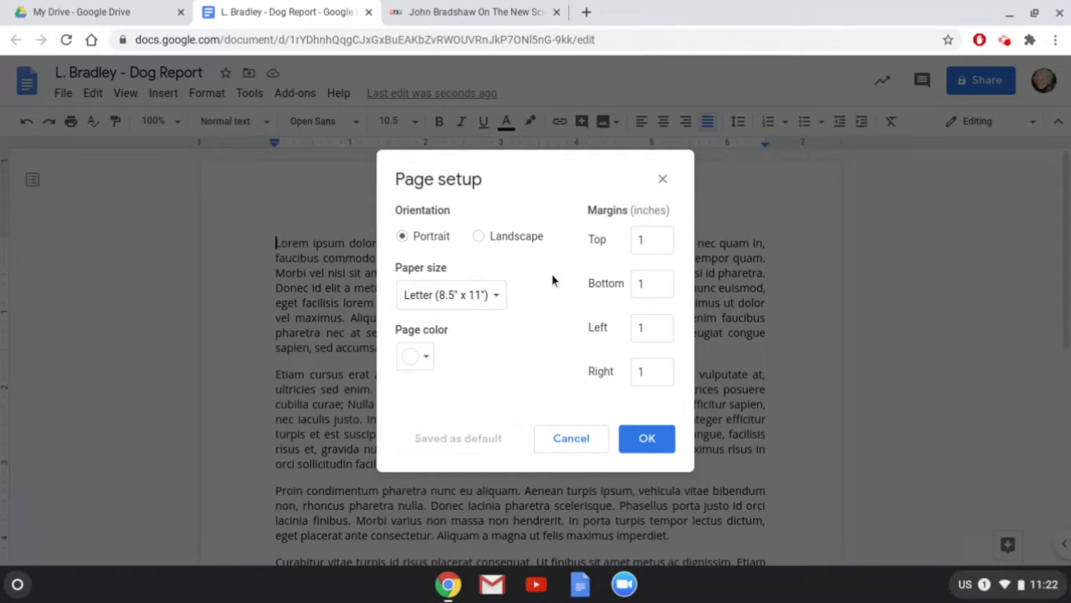
{"action": "left_click", "coordinate": [650, 441]}
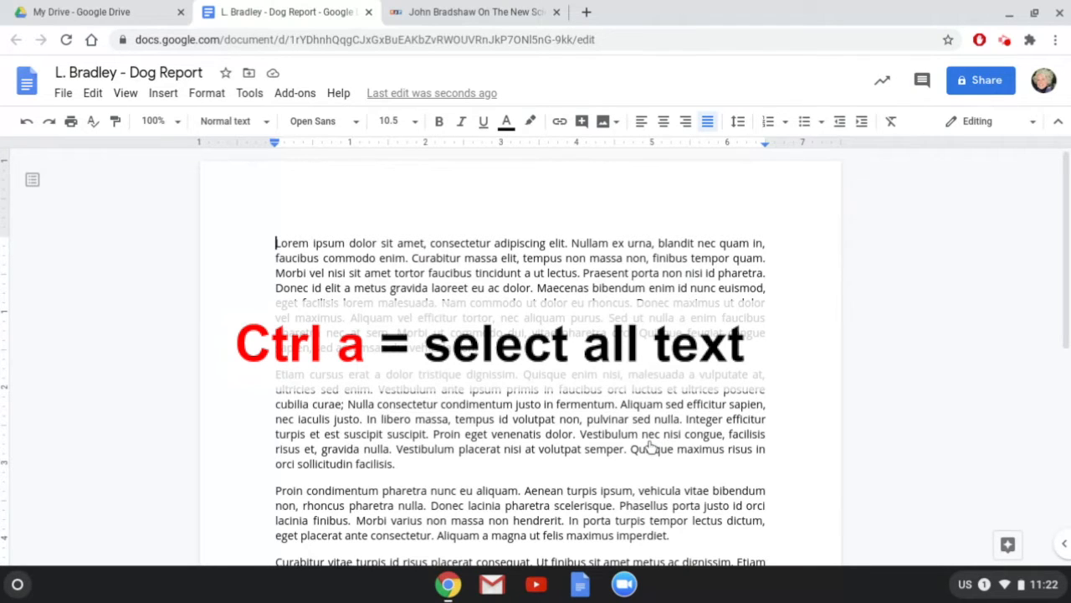
Change all the document text to Calibri, settling on 11 pt after trying 12 and 18.
{"action": "key", "text": "ctrl+a"}
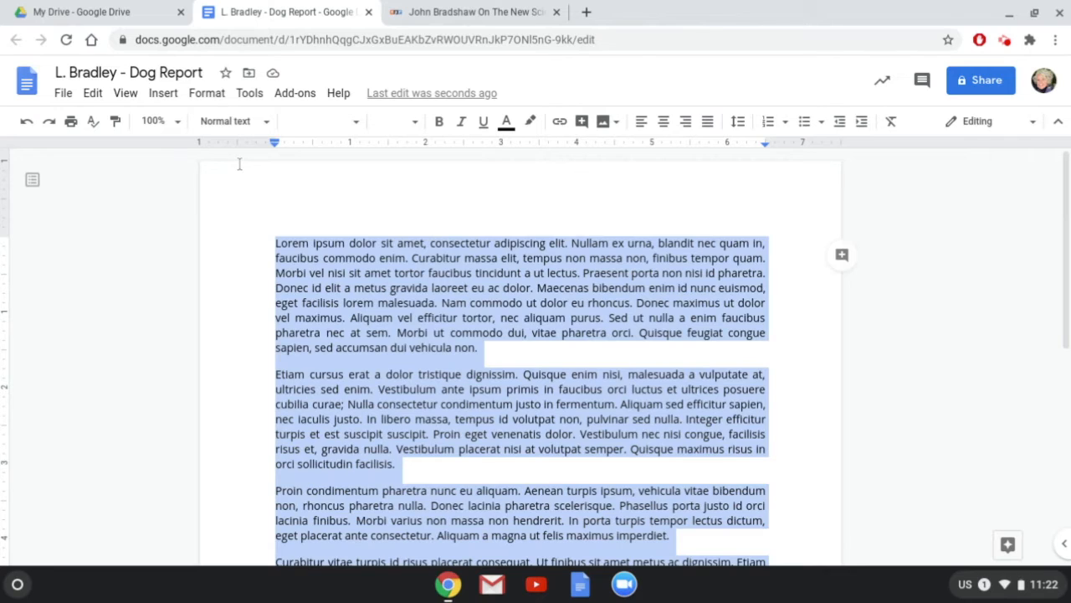
{"action": "left_click", "coordinate": [356, 124]}
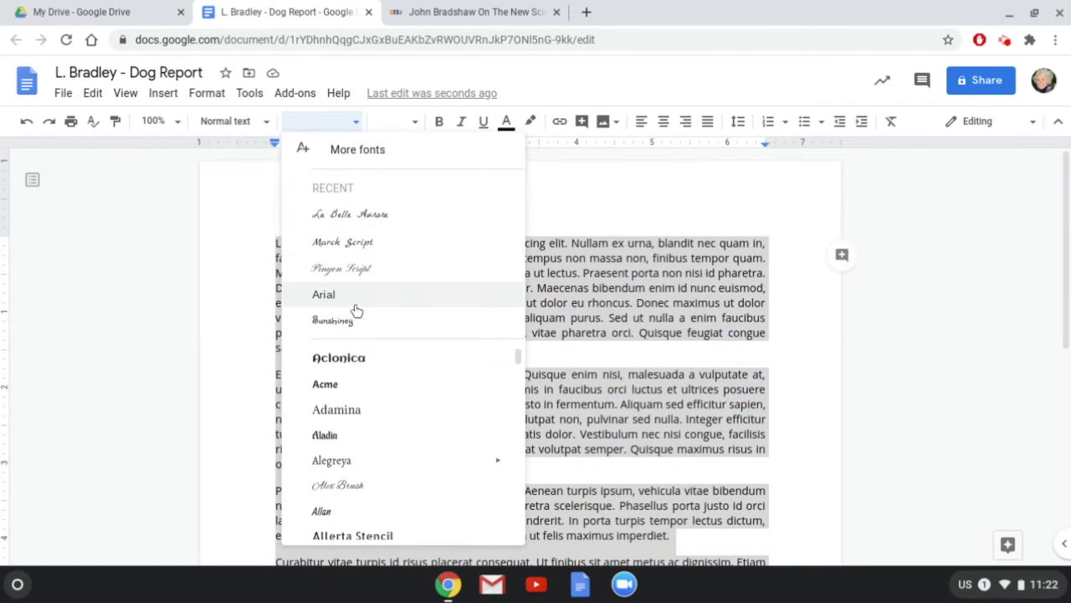
{"action": "scroll", "coordinate": [379, 419], "scroll_direction": "down", "scroll_amount": 10}
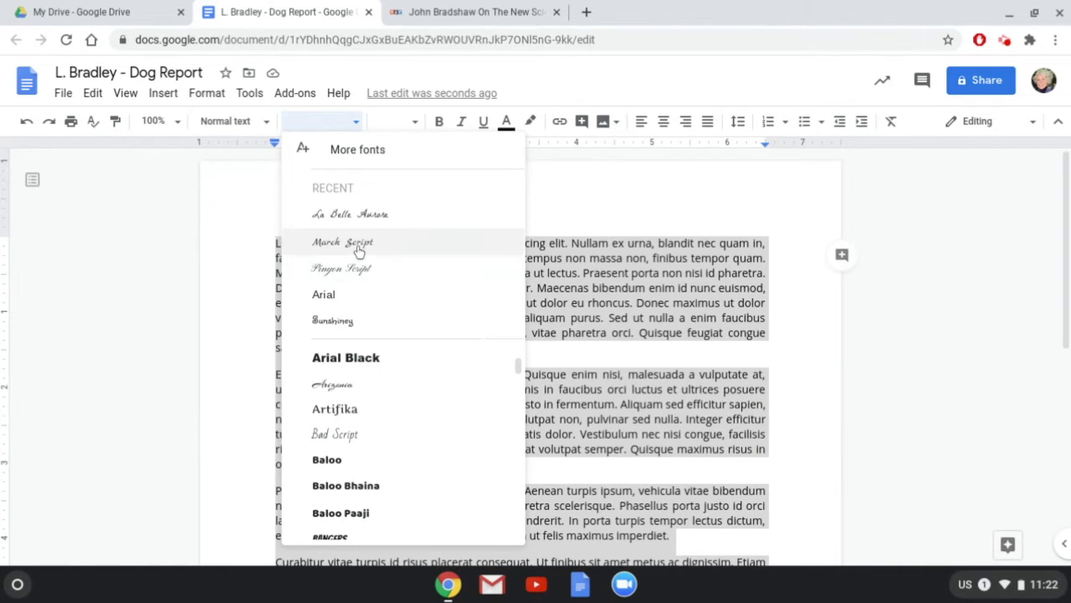
{"action": "scroll", "coordinate": [341, 369], "scroll_direction": "down", "scroll_amount": 3}
{"action": "left_click", "coordinate": [328, 364]}
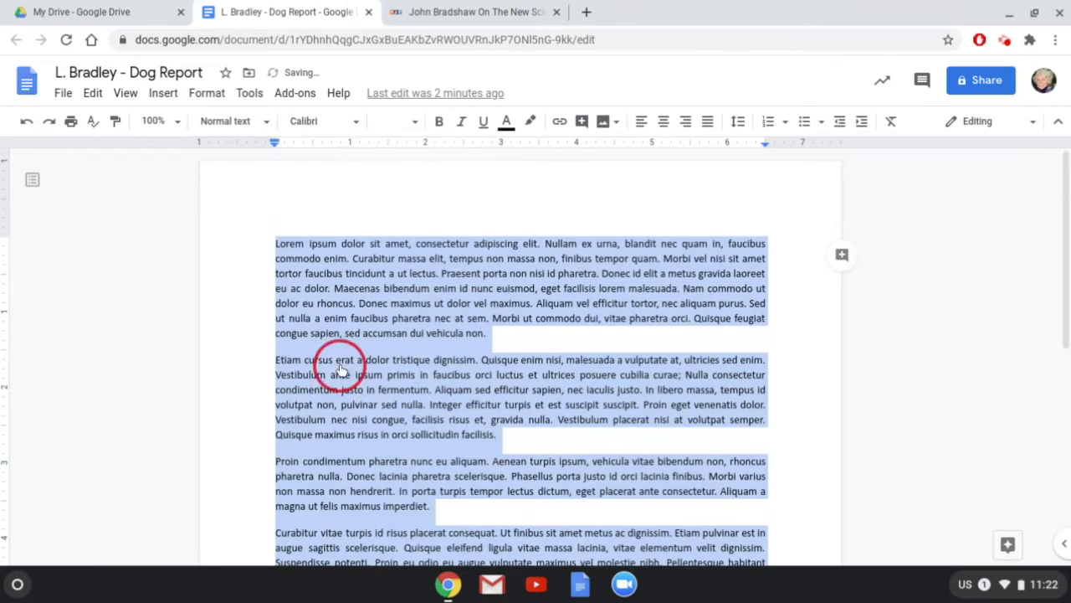
{"action": "left_click", "coordinate": [415, 122]}
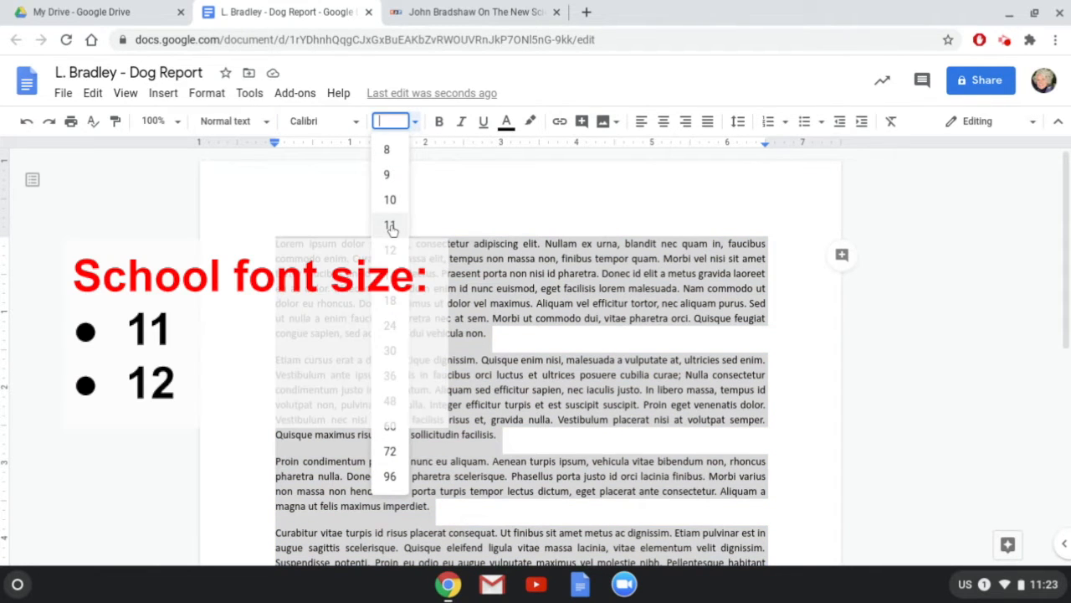
{"action": "left_click", "coordinate": [400, 258]}
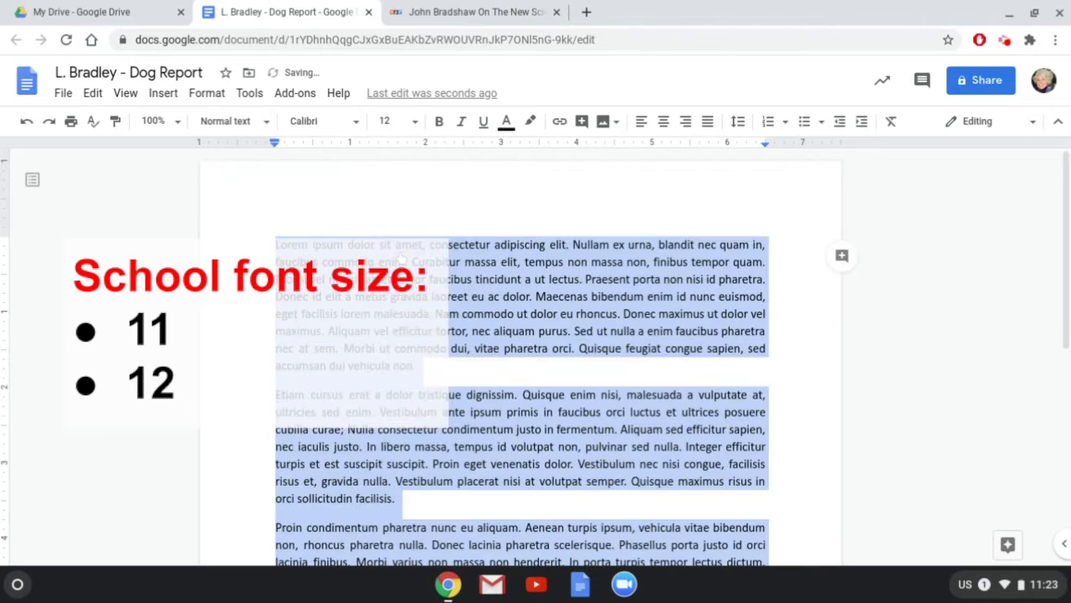
{"action": "left_click", "coordinate": [415, 122]}
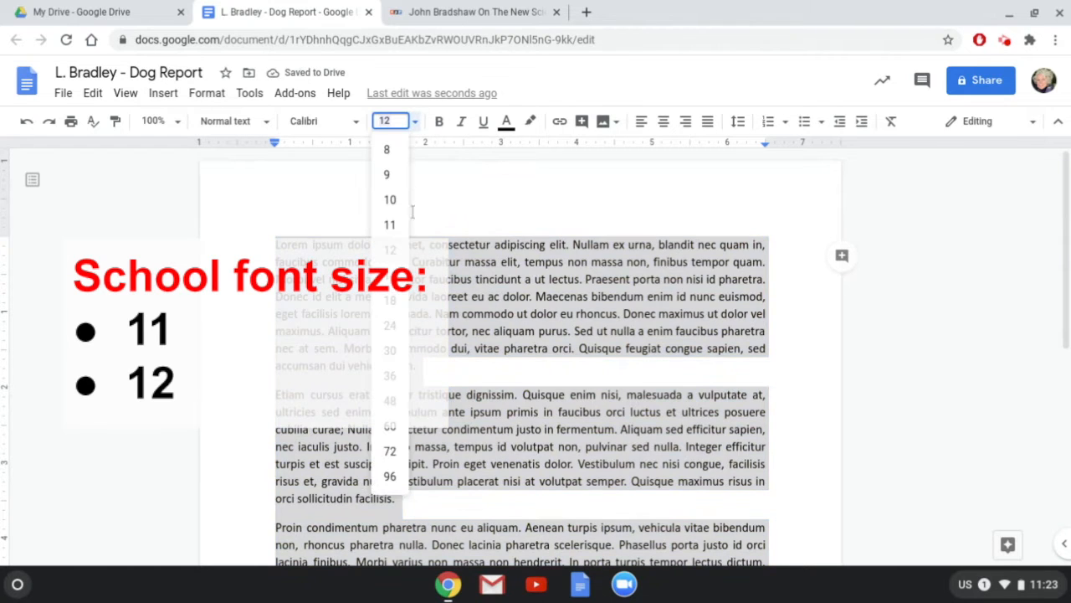
{"action": "left_click", "coordinate": [391, 303]}
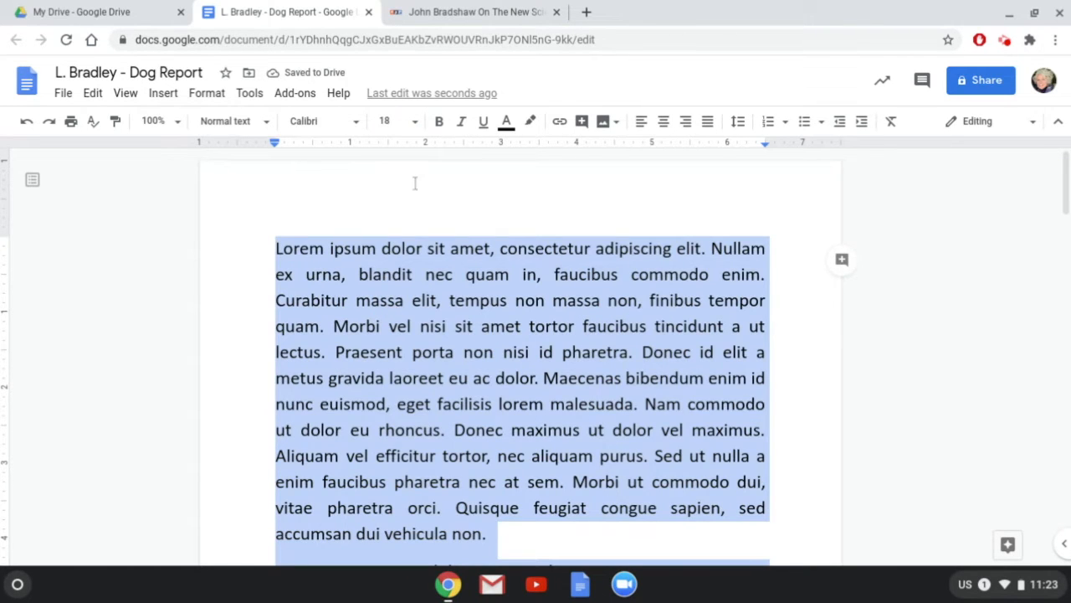
{"action": "left_click", "coordinate": [416, 123]}
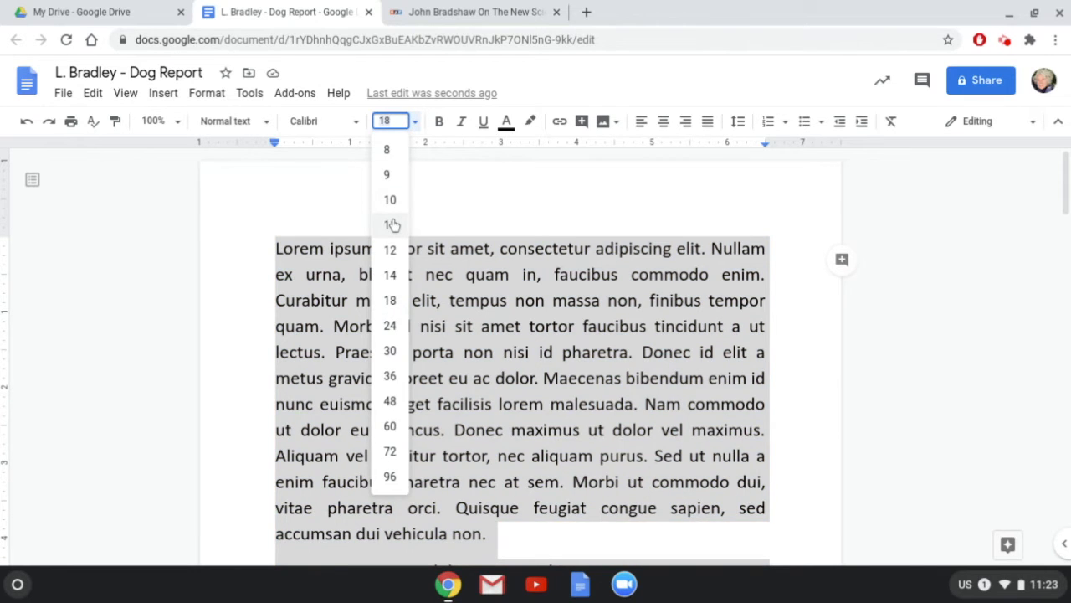
{"action": "left_click", "coordinate": [392, 224]}
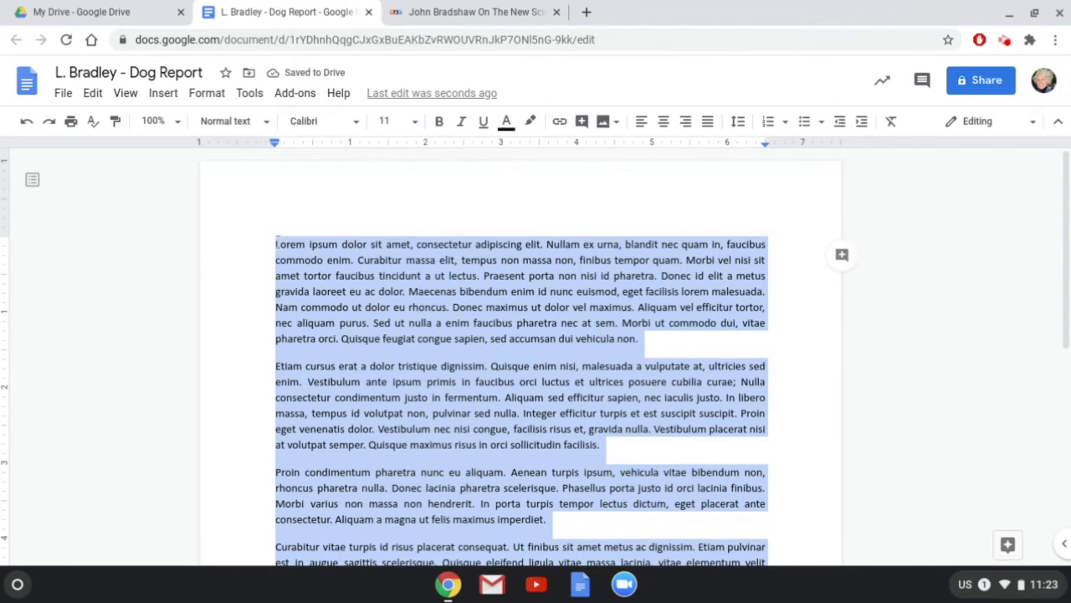
Try blue and pale text colours on the first paragraph, then restore it to black.
{"action": "triple_click", "coordinate": [270, 242]}
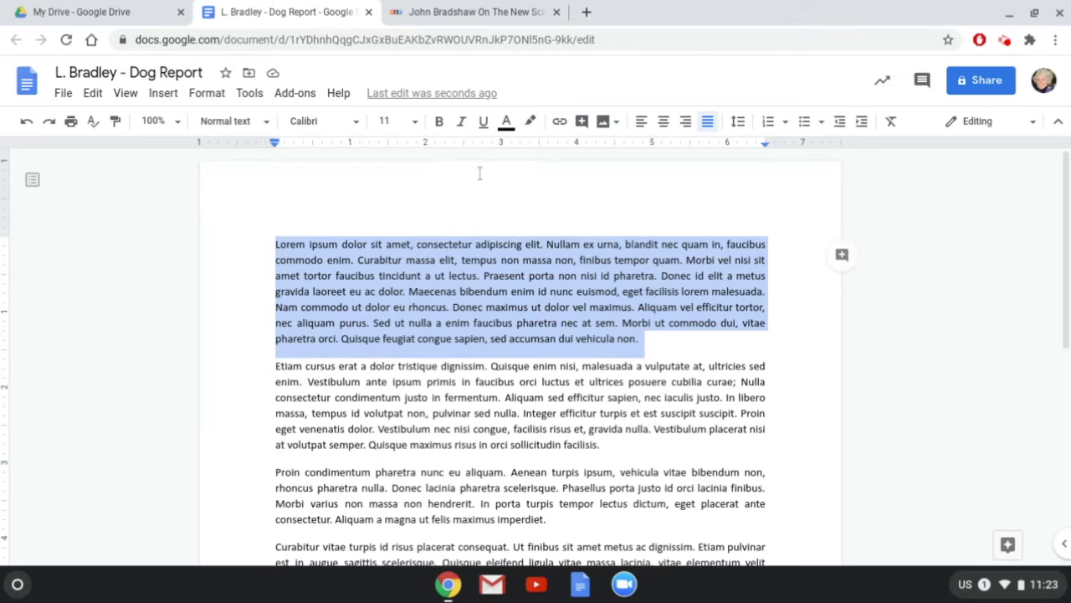
{"action": "left_click", "coordinate": [507, 126]}
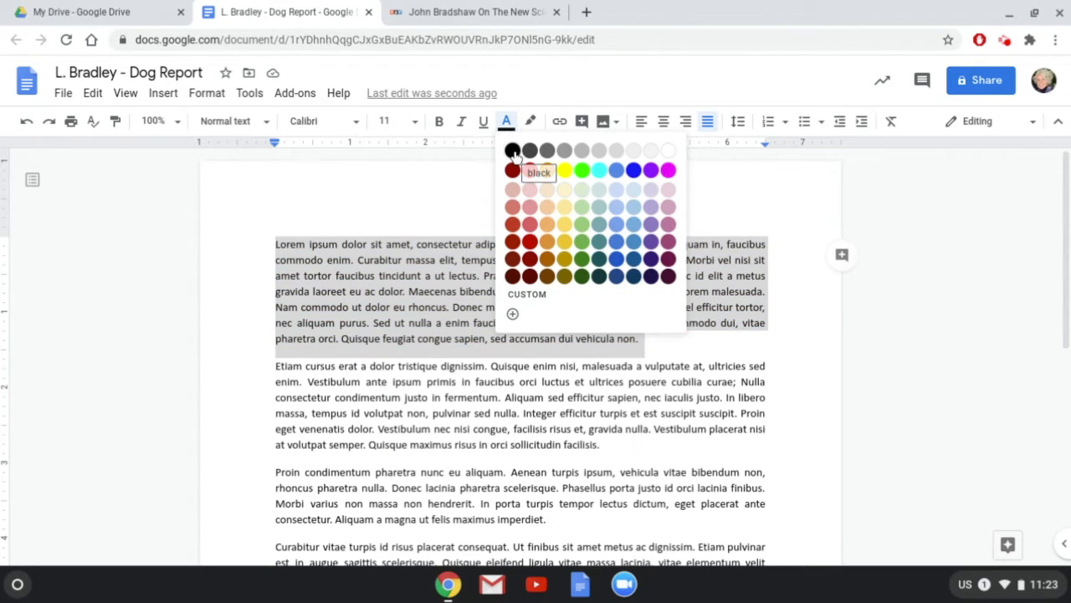
{"action": "left_click", "coordinate": [634, 170]}
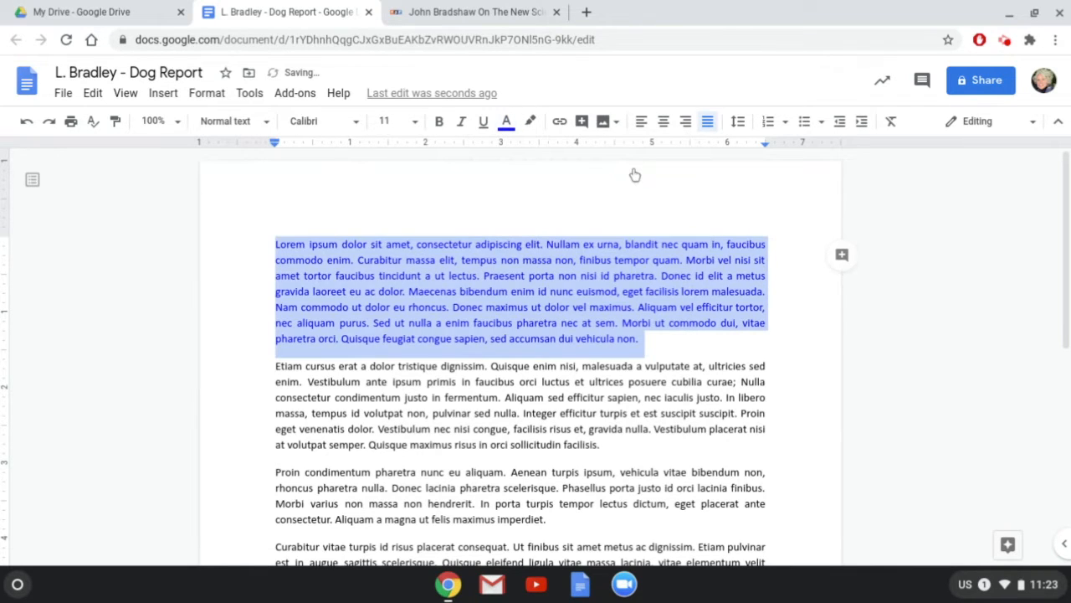
{"action": "left_click", "coordinate": [507, 123]}
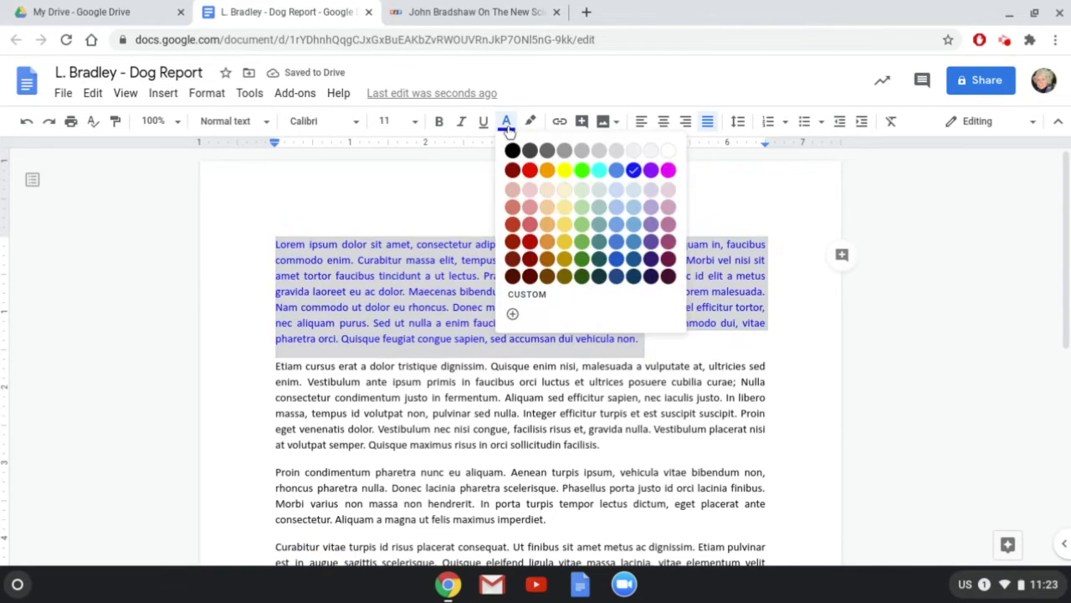
{"action": "left_click", "coordinate": [565, 190]}
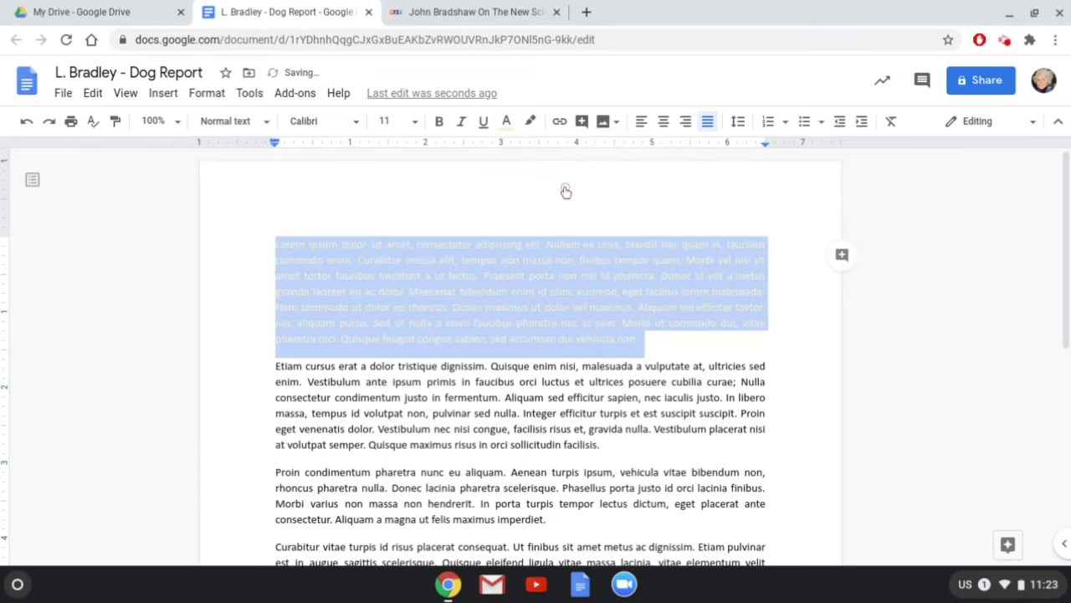
{"action": "left_click", "coordinate": [507, 124]}
{"action": "left_click", "coordinate": [512, 151]}
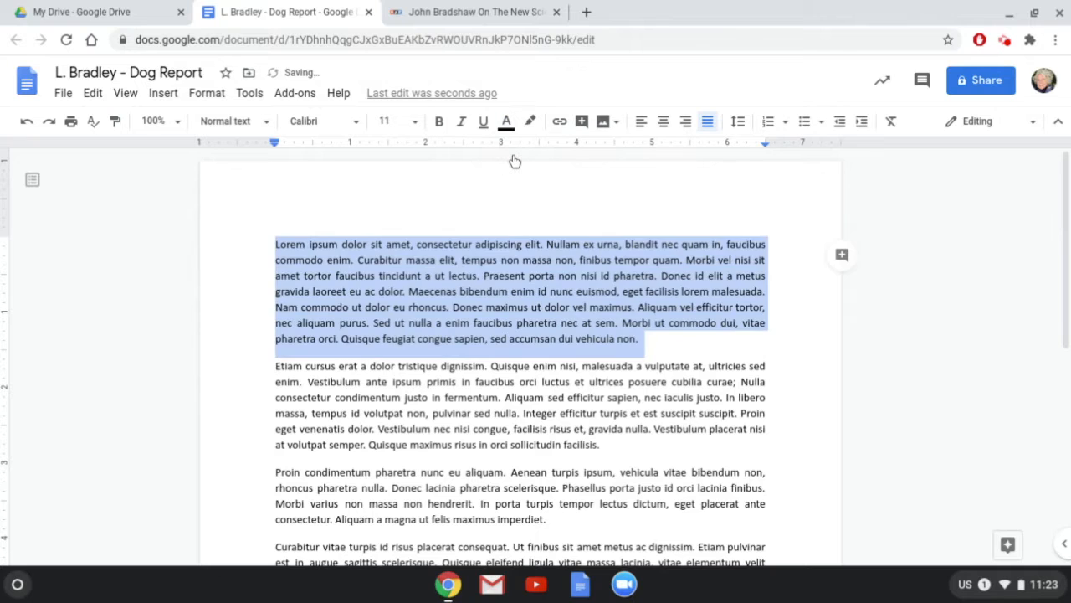
Highlight the word 'consectetur' in yellow.
{"action": "double_click", "coordinate": [427, 241]}
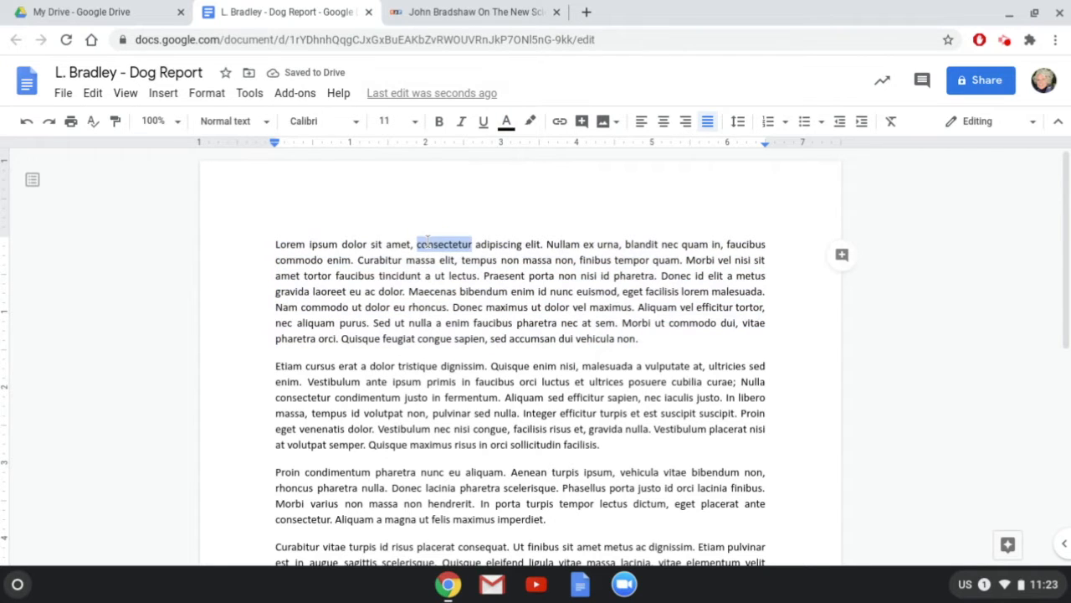
{"action": "left_click", "coordinate": [533, 124]}
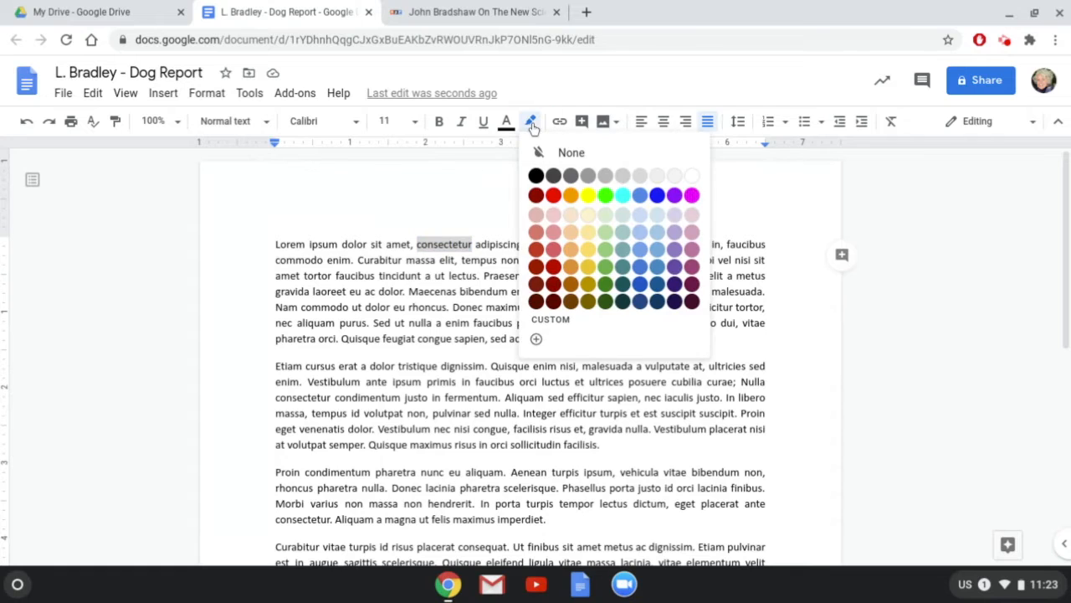
{"action": "left_click", "coordinate": [587, 199]}
{"action": "left_click", "coordinate": [571, 215]}
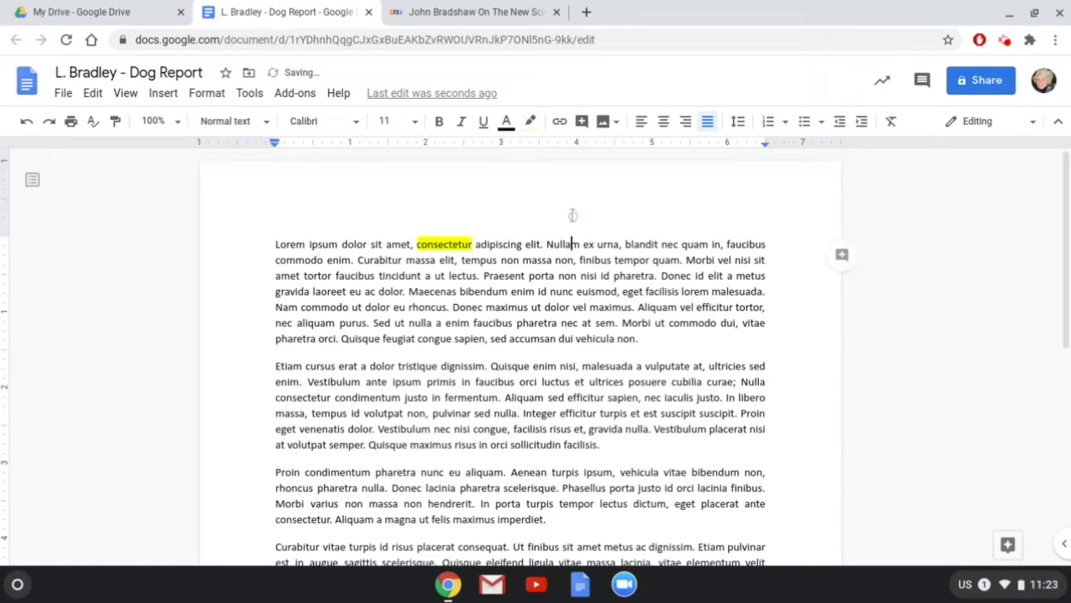
Add a new top line reading 'Dogs and Their Owners' and centre it.
{"action": "key", "text": "ctrl+Home"}
{"action": "key", "text": "Return"}
{"action": "key", "text": "Up"}
{"action": "type", "text": "Dogs"}
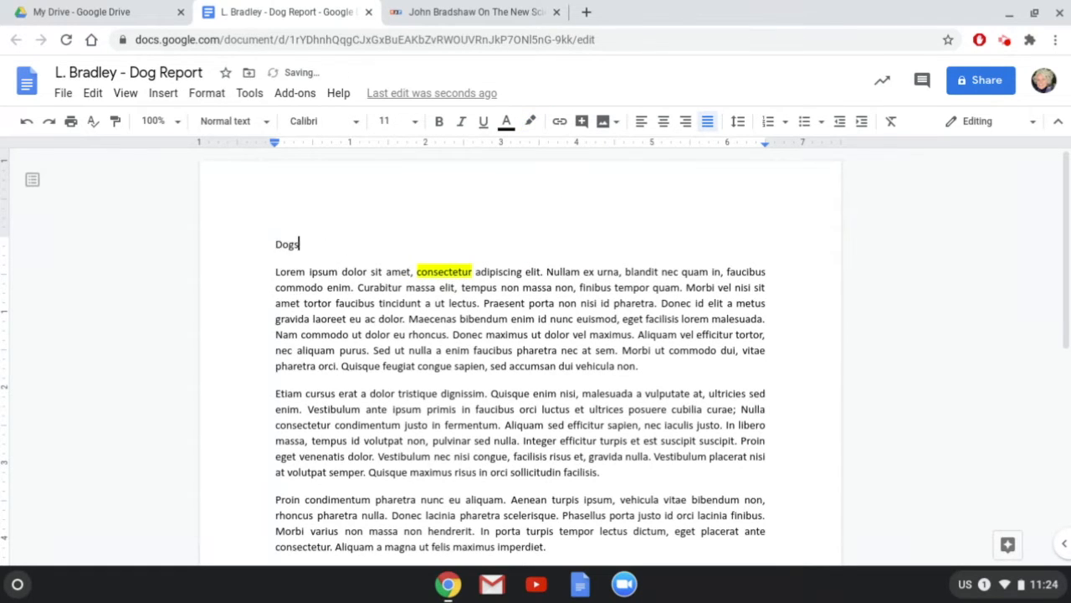
{"action": "type", "text": " and Their Owners"}
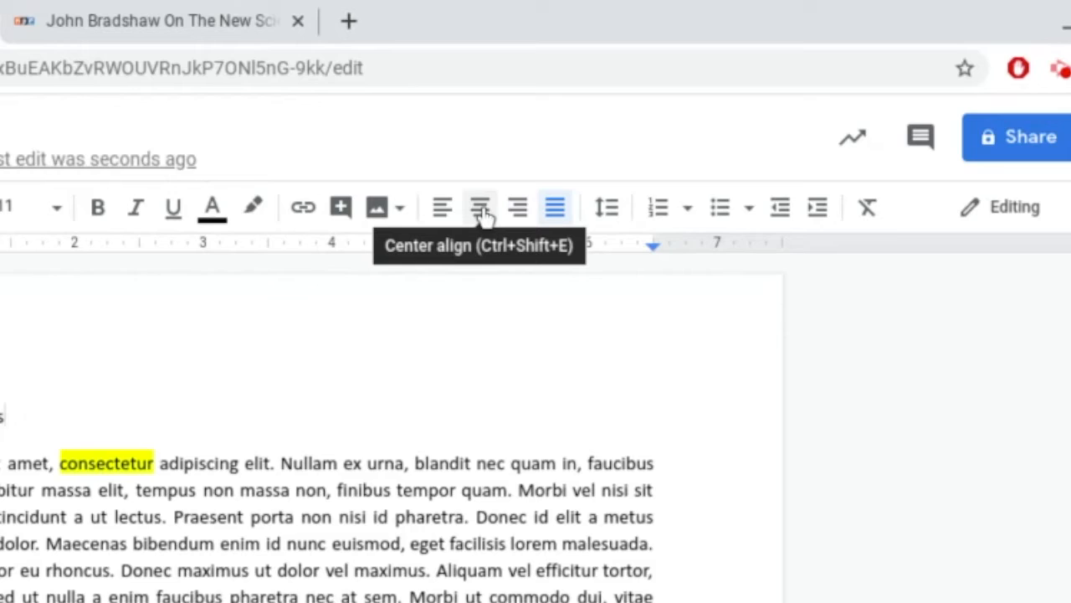
{"action": "left_click", "coordinate": [481, 209]}
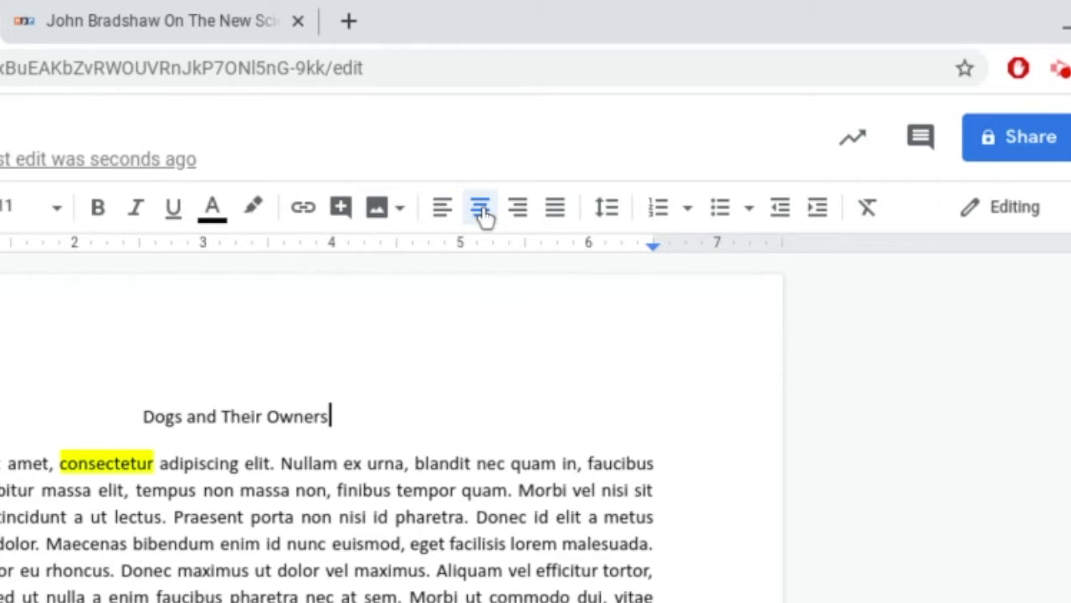
{"action": "left_click", "coordinate": [521, 220]}
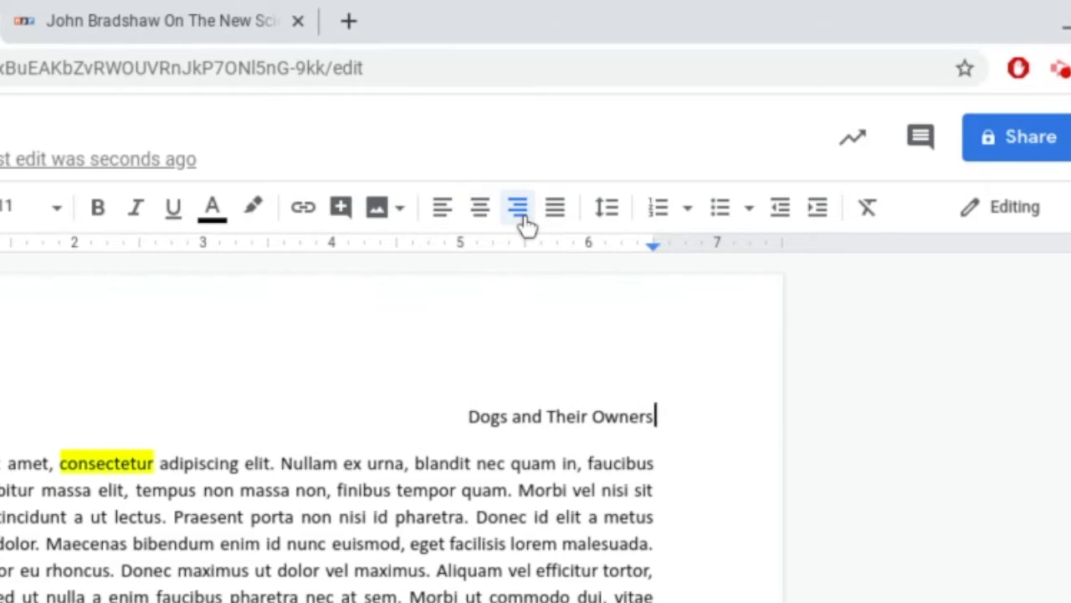
{"action": "left_click", "coordinate": [444, 222]}
{"action": "left_click", "coordinate": [479, 219]}
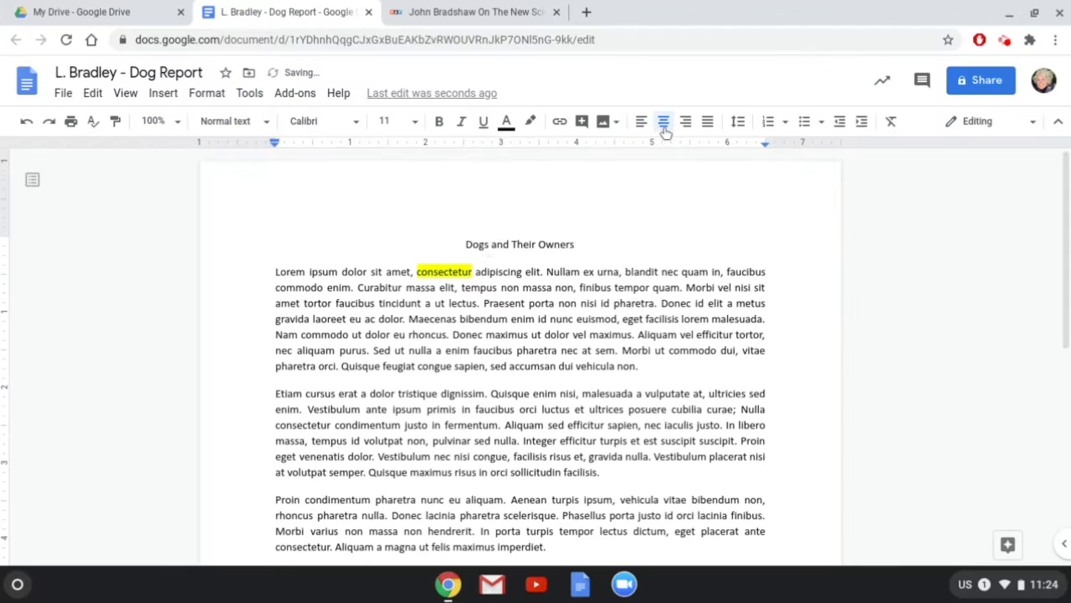
Set the 'Dogs and Their Owners' title to 14 pt.
{"action": "double_click", "coordinate": [483, 246]}
{"action": "left_click", "coordinate": [483, 245]}
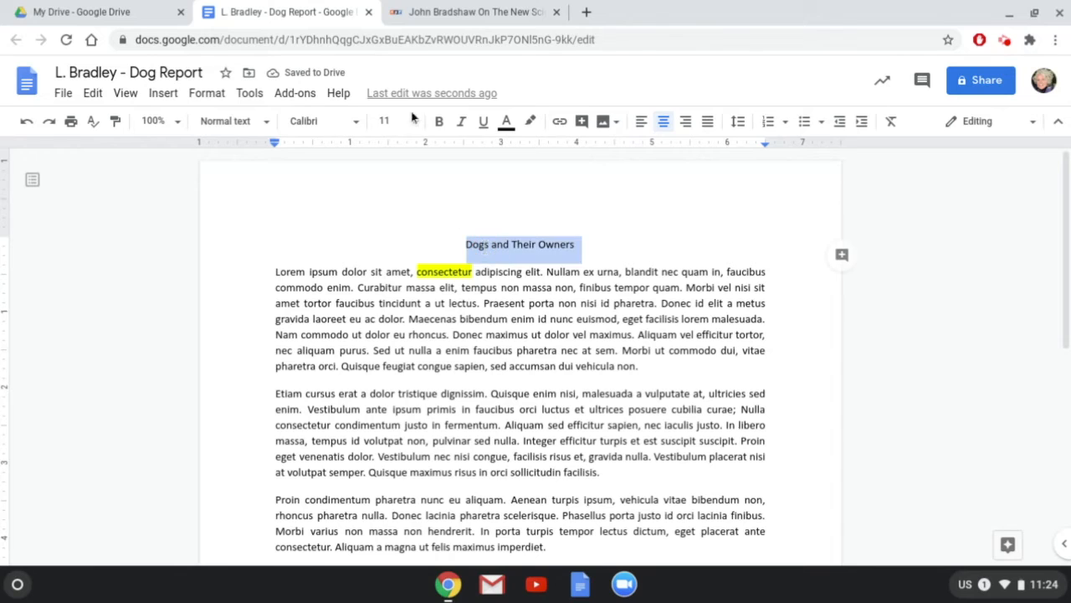
{"action": "left_click", "coordinate": [392, 121]}
{"action": "left_click", "coordinate": [390, 274]}
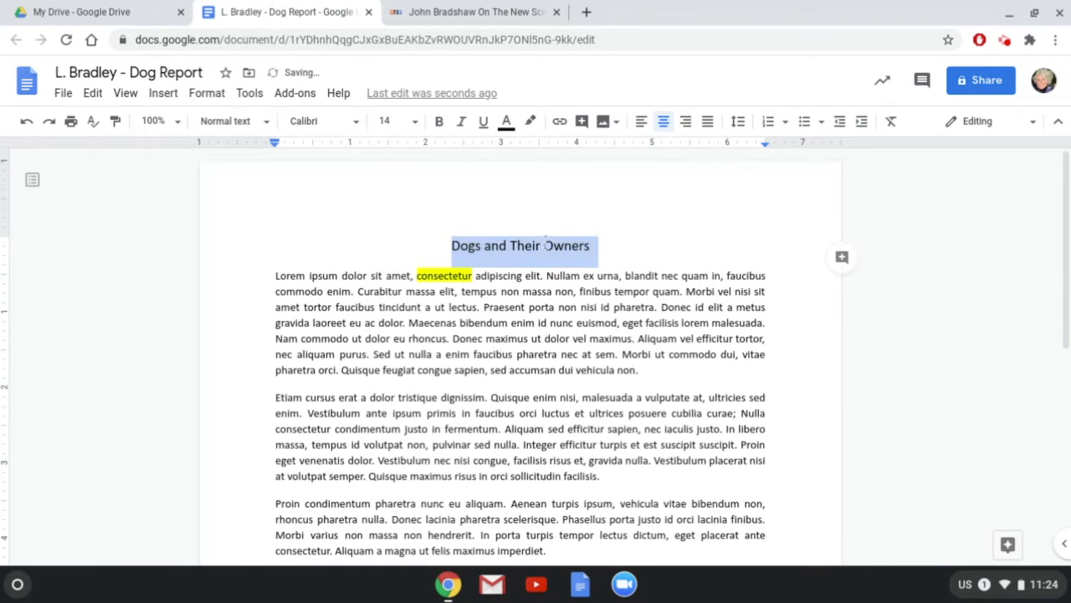
{"action": "left_click", "coordinate": [603, 256]}
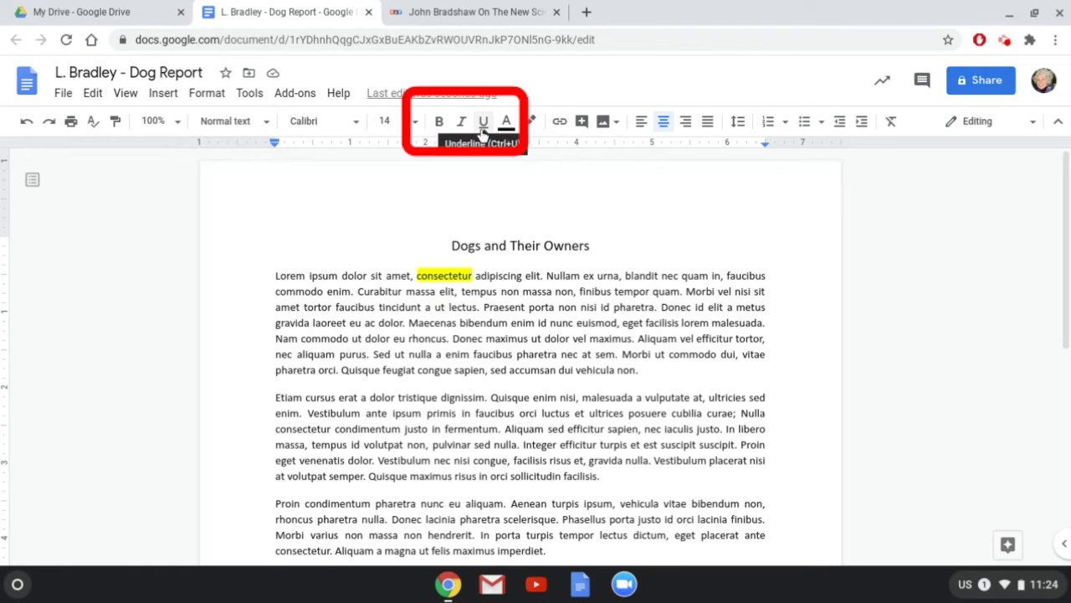
{"action": "left_click", "coordinate": [599, 247]}
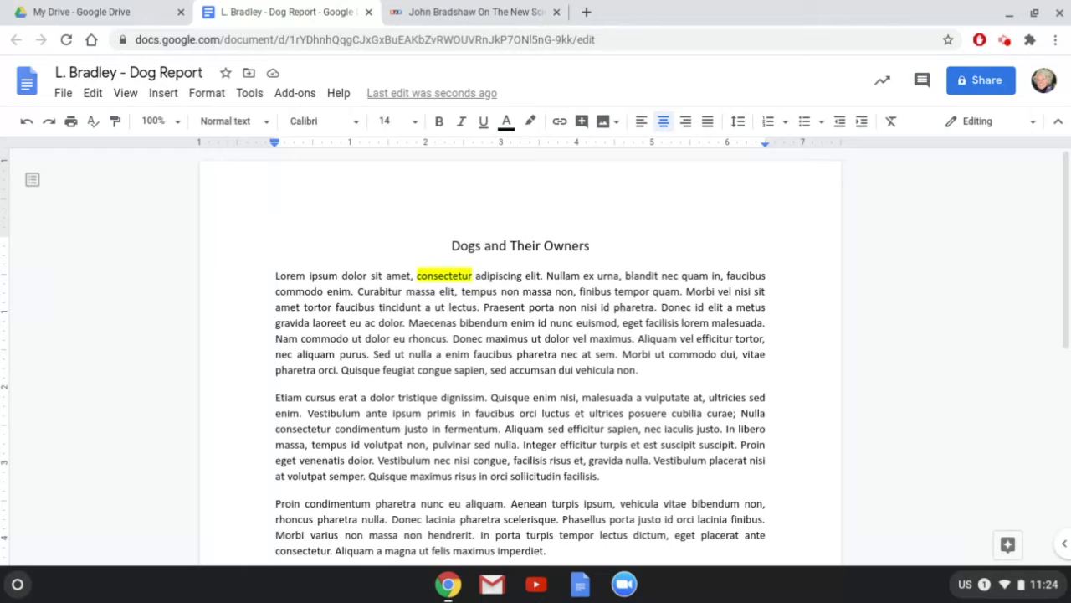
Apply 1.5 line spacing to the entire document.
{"action": "left_click", "coordinate": [275, 278]}
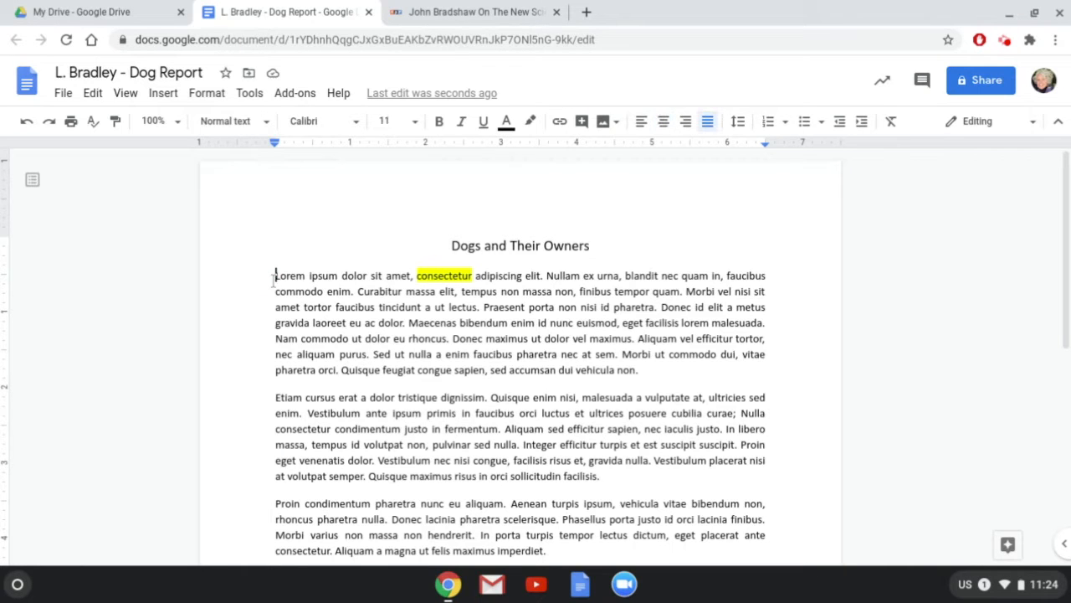
{"action": "key", "text": "ctrl+a"}
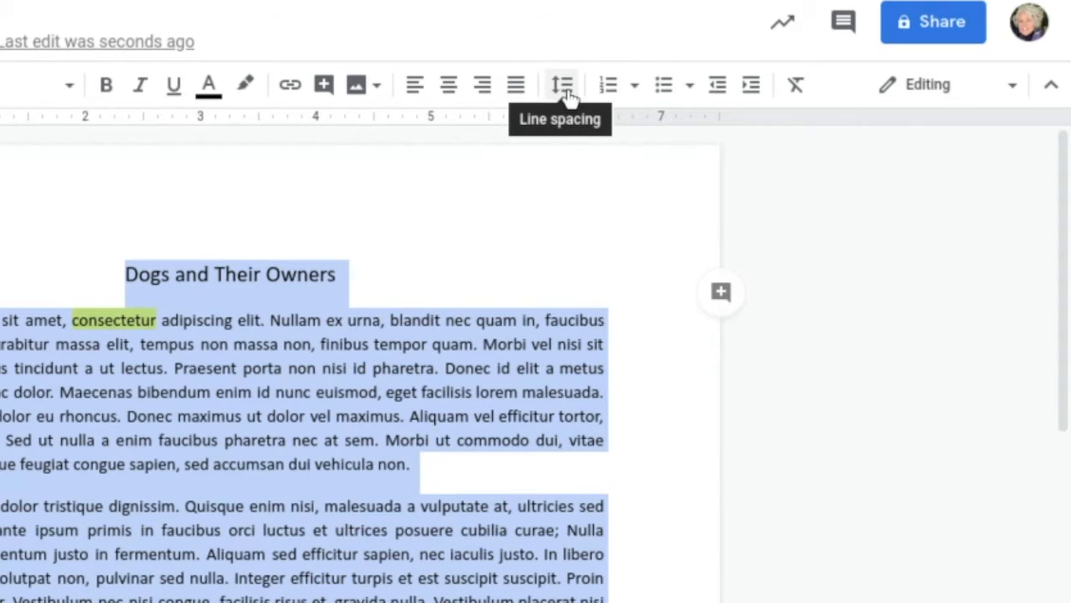
{"action": "left_click", "coordinate": [564, 87]}
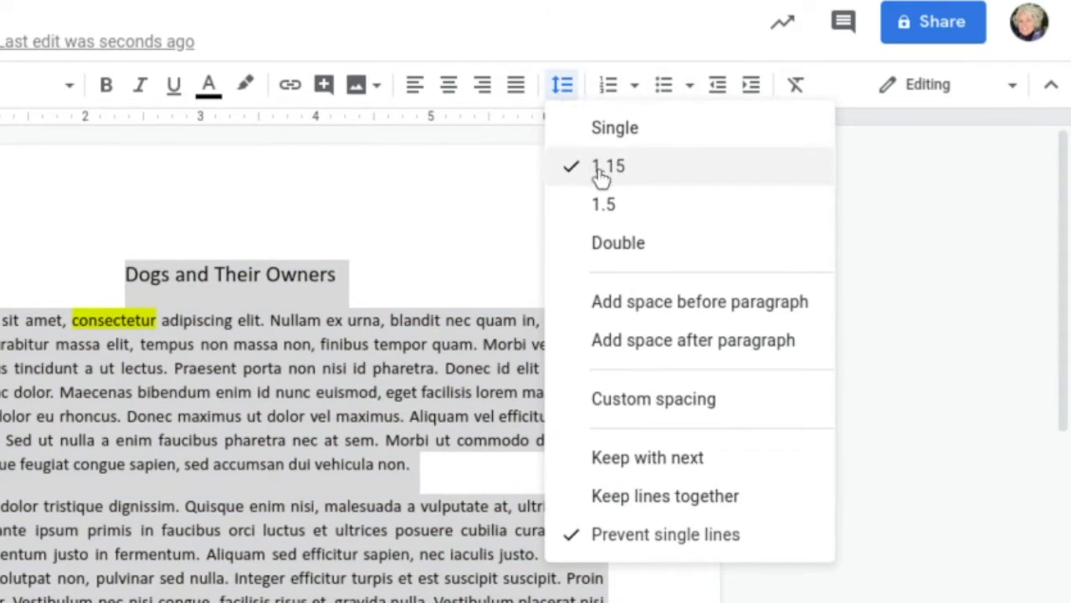
{"action": "left_click", "coordinate": [601, 207]}
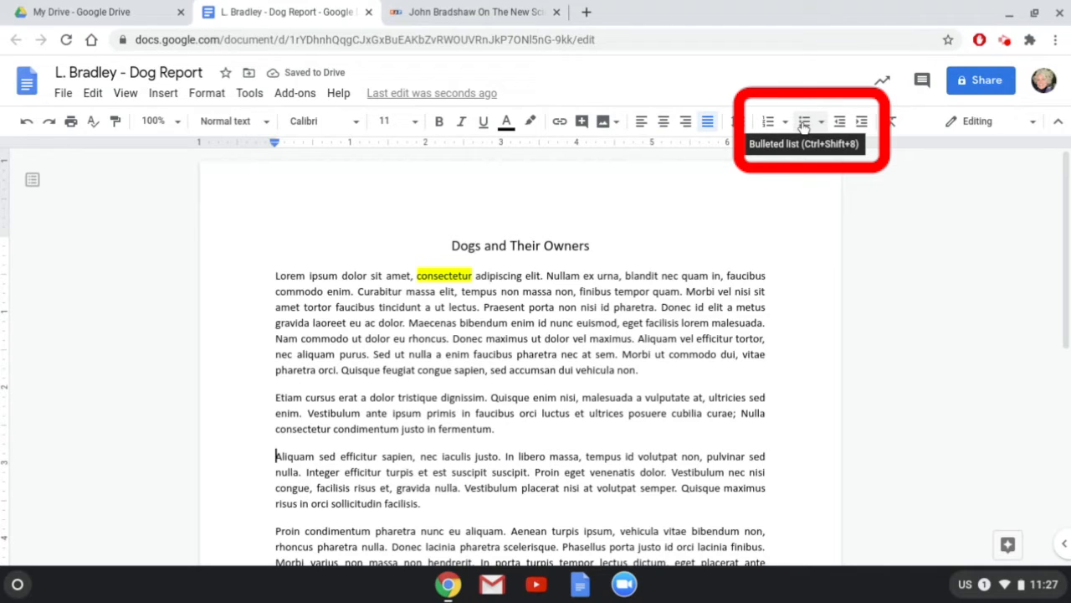
Make the Aliquam paragraph a bulleted list, splitting bullets at 'In libero' and 'Integer'.
{"action": "left_click", "coordinate": [804, 123]}
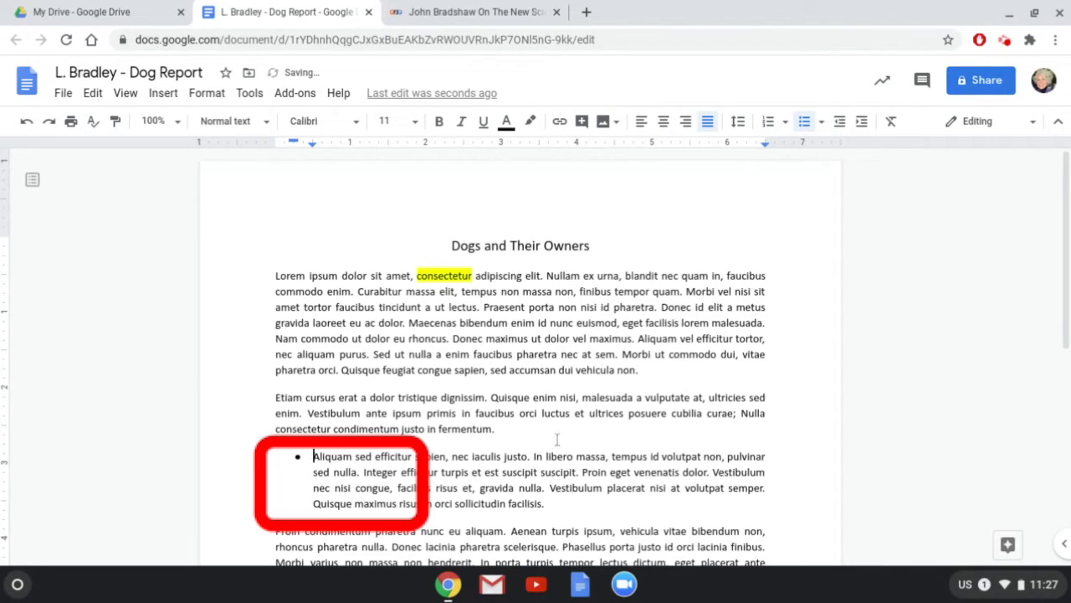
{"action": "left_click", "coordinate": [533, 456]}
{"action": "key", "text": "Return"}
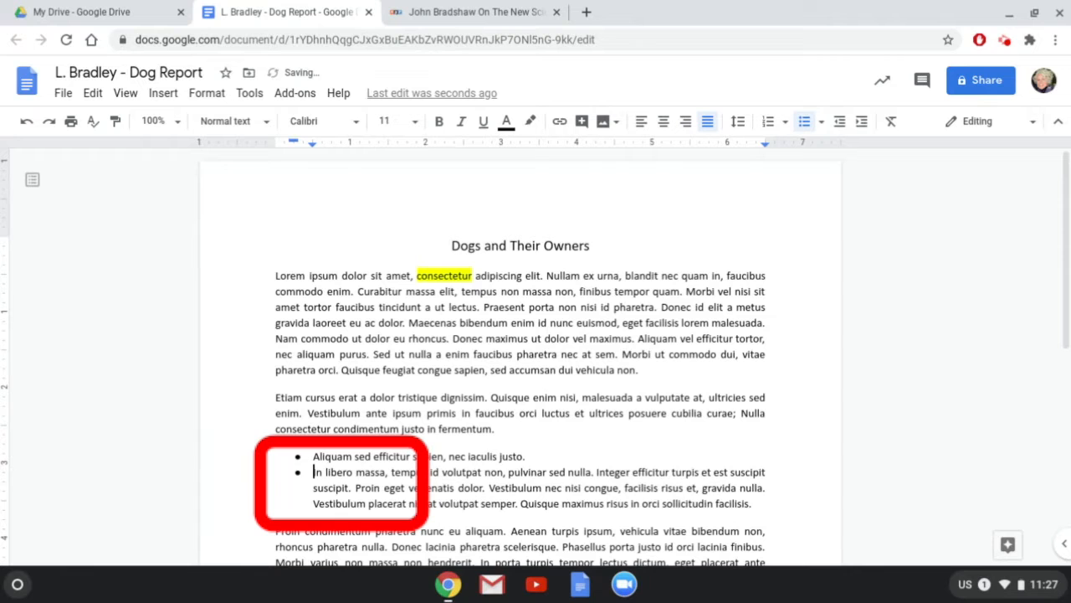
{"action": "left_click", "coordinate": [600, 472]}
{"action": "key", "text": "Return"}
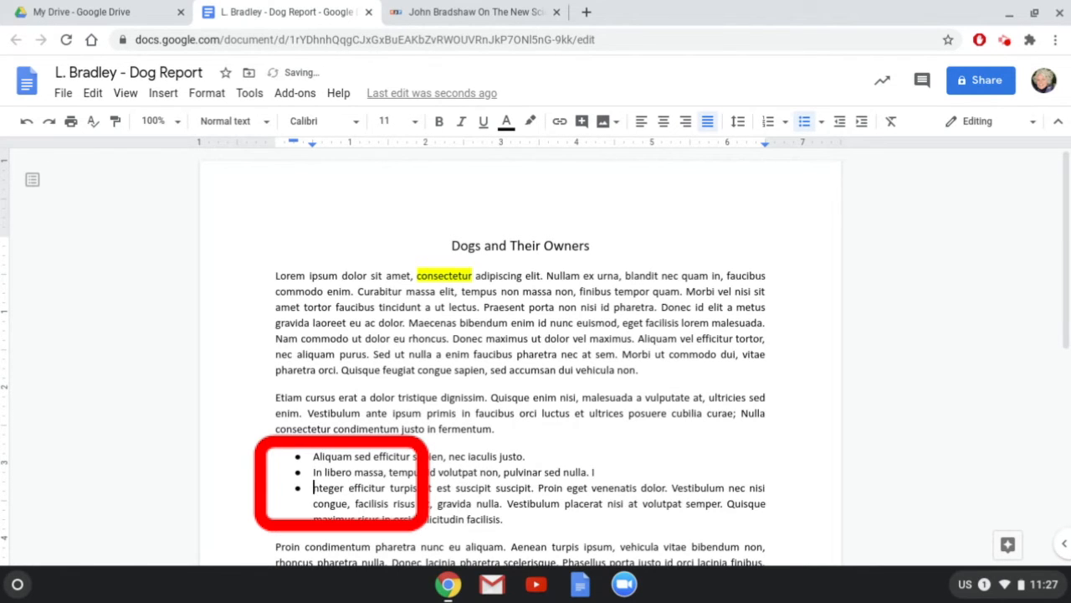
{"action": "scroll", "coordinate": [585, 248], "scroll_direction": "down", "scroll_amount": 3}
Make the Proin paragraph a numbered list with 'Aenean' and 'Donec' as items 2 and 3.
{"action": "left_click", "coordinate": [768, 122]}
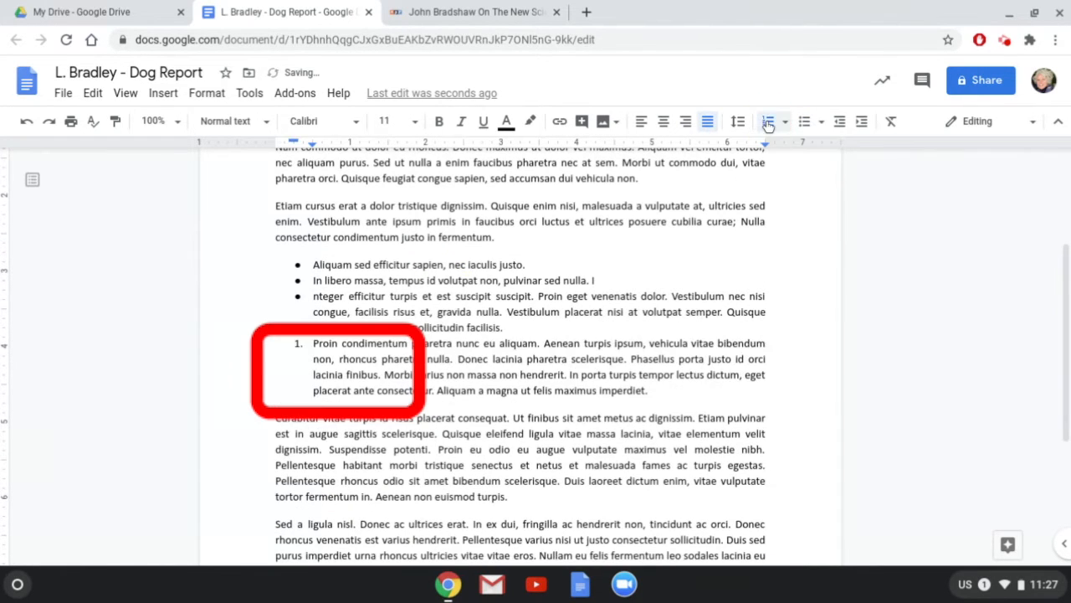
{"action": "left_click", "coordinate": [543, 343]}
{"action": "key", "text": "Return"}
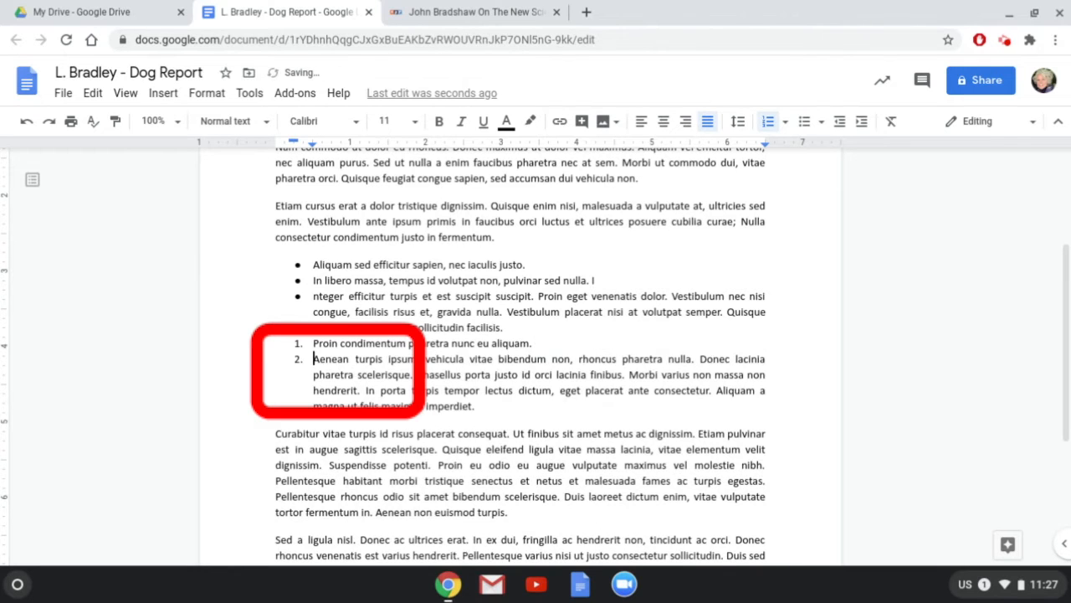
{"action": "left_click", "coordinate": [698, 358]}
{"action": "key", "text": "Return"}
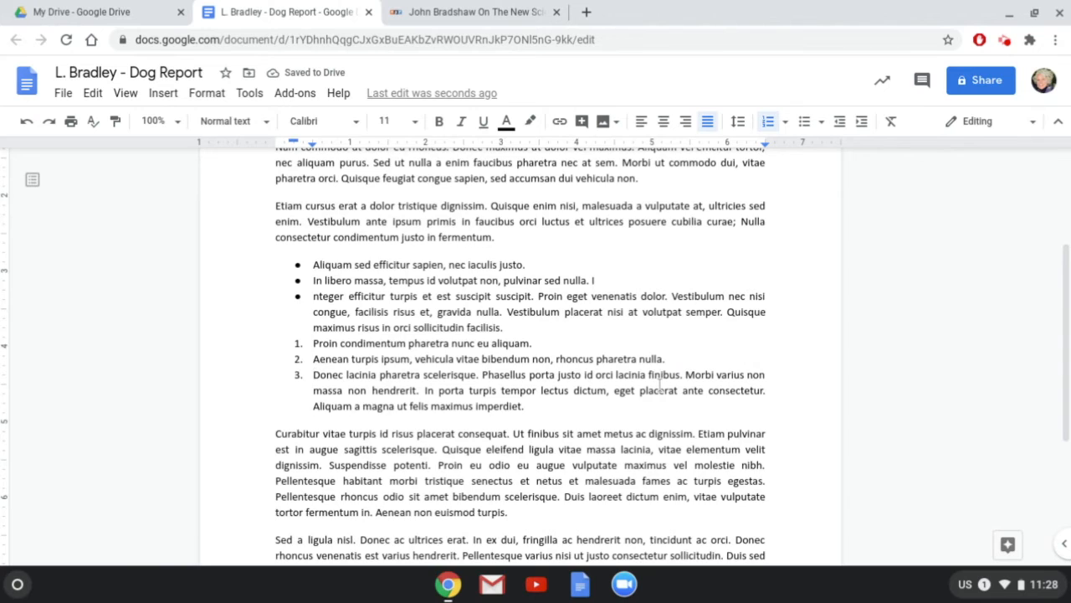
{"action": "scroll", "coordinate": [661, 384], "scroll_direction": "up", "scroll_amount": 3}
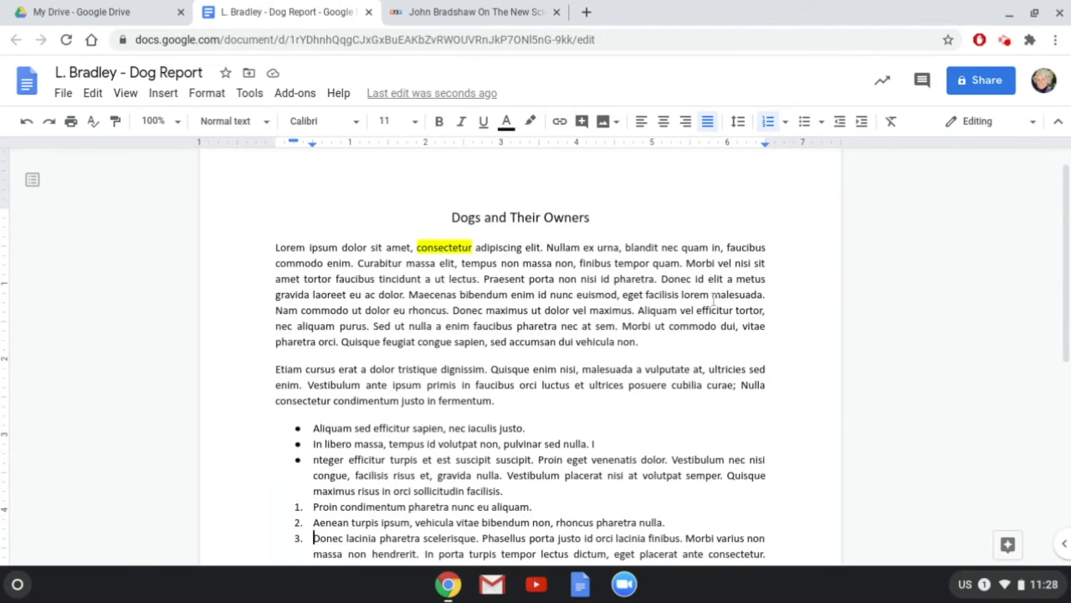
Comment 'How is this opening?' on 'faucibus', assigned to a mentioned collaborator given comment access.
{"action": "double_click", "coordinate": [745, 247]}
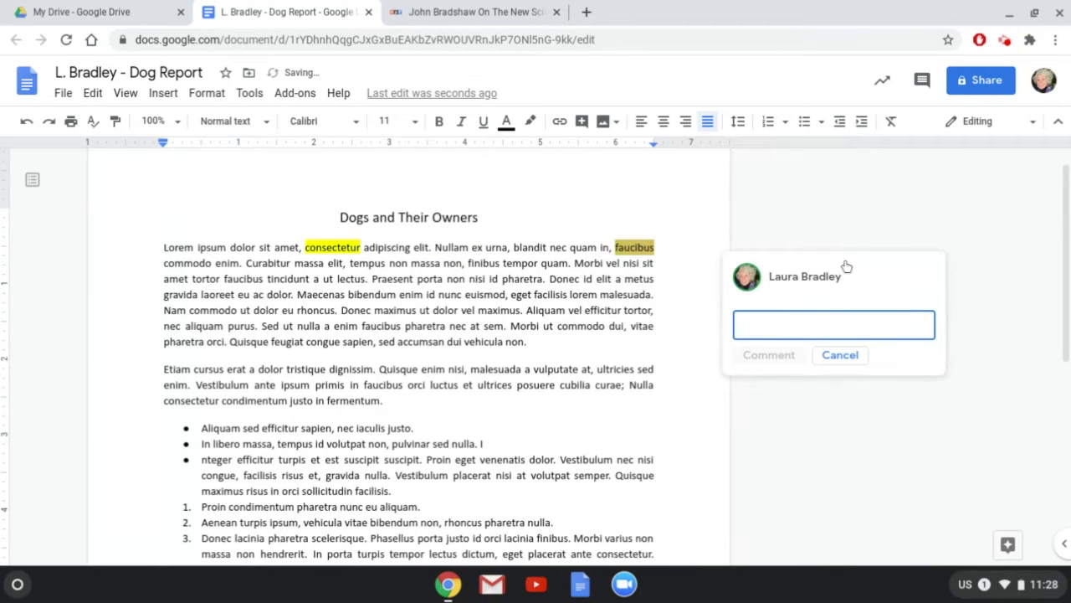
{"action": "type", "text": "How is"}
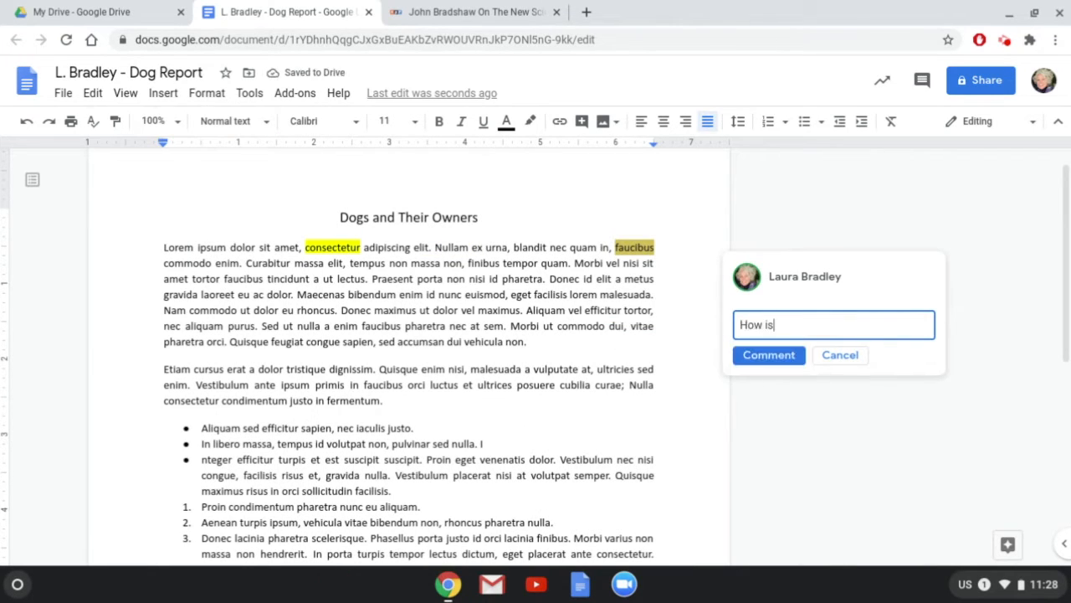
{"action": "type", "text": " this opening?"}
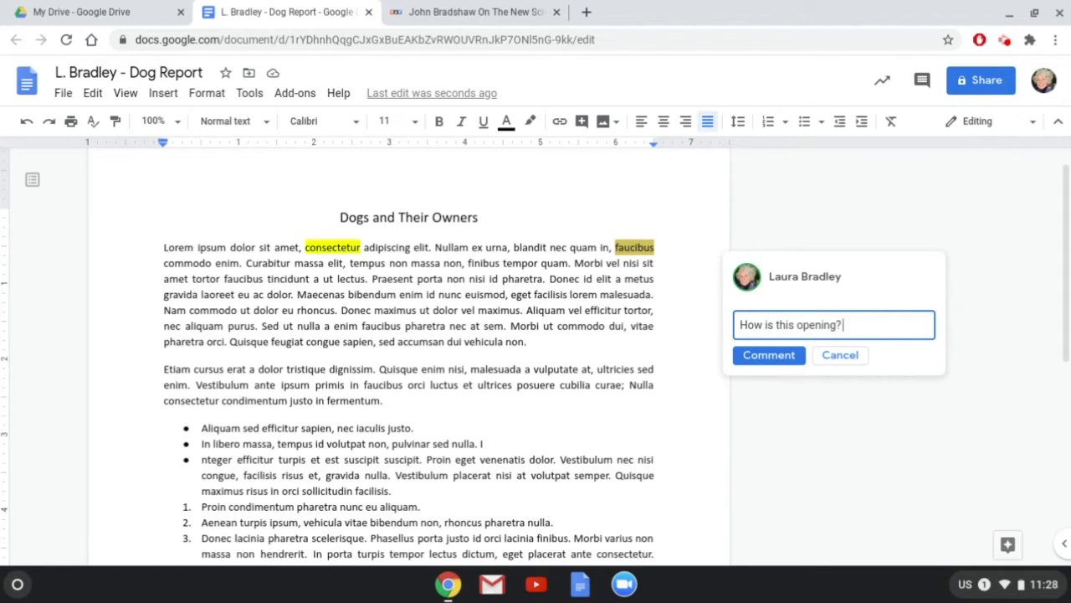
{"action": "type", "text": " +"}
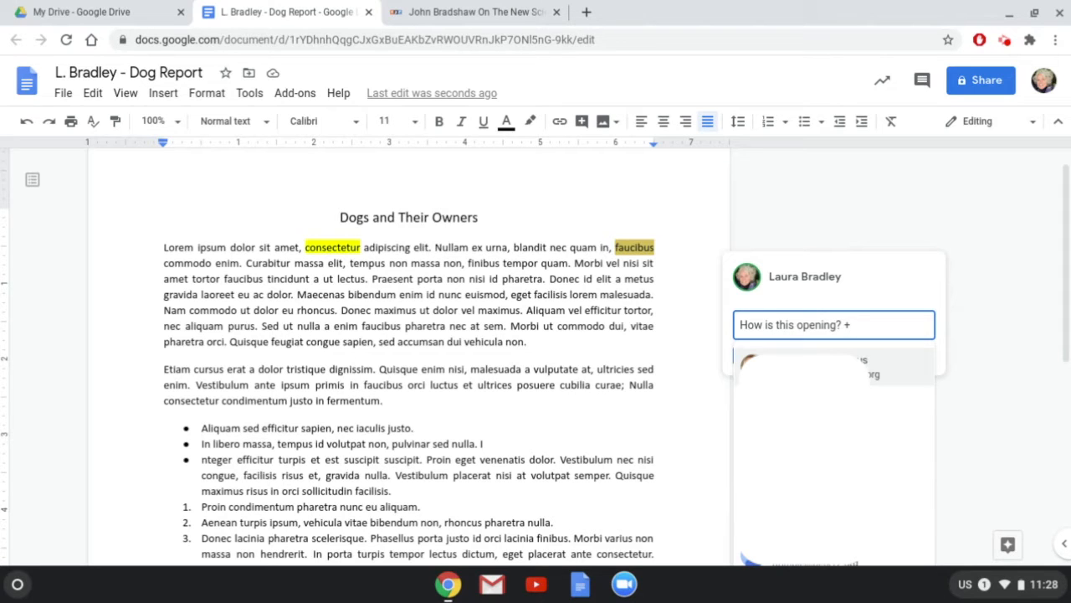
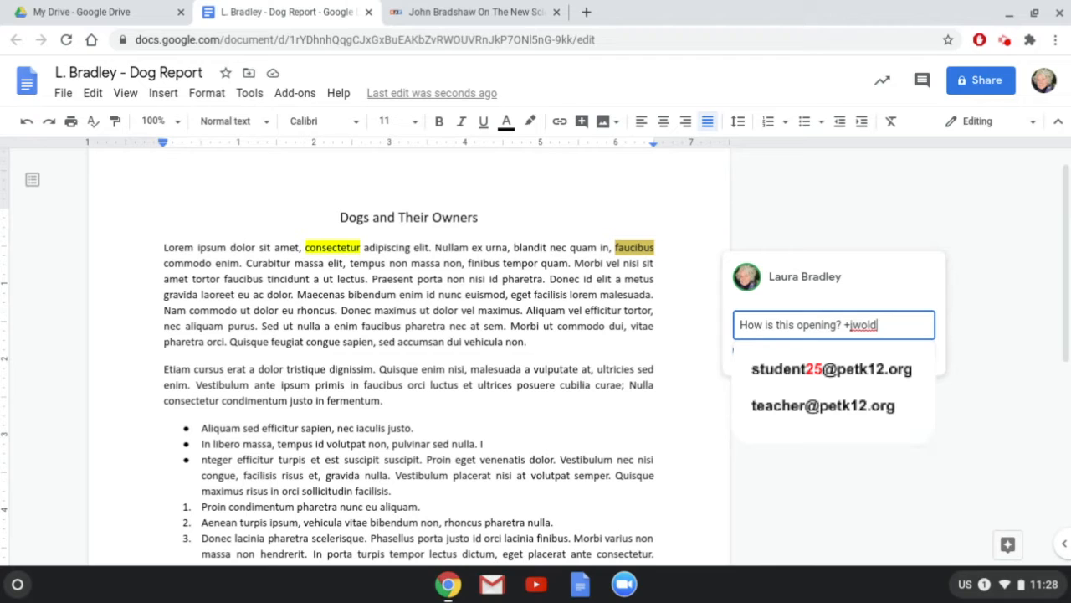
{"action": "left_click", "coordinate": [846, 374]}
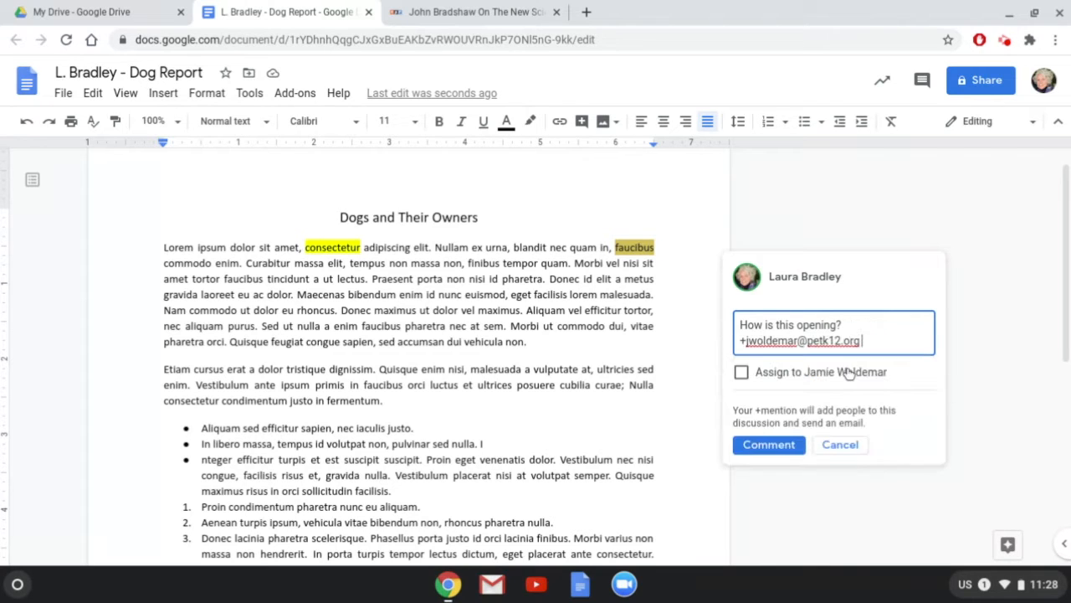
{"action": "left_click", "coordinate": [741, 374]}
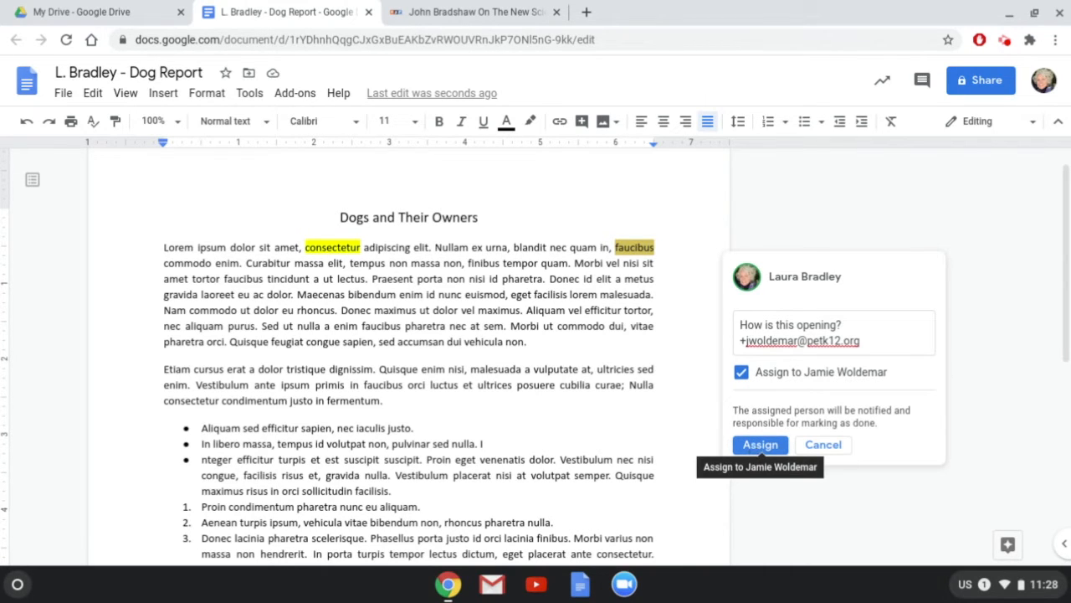
{"action": "left_click", "coordinate": [757, 444]}
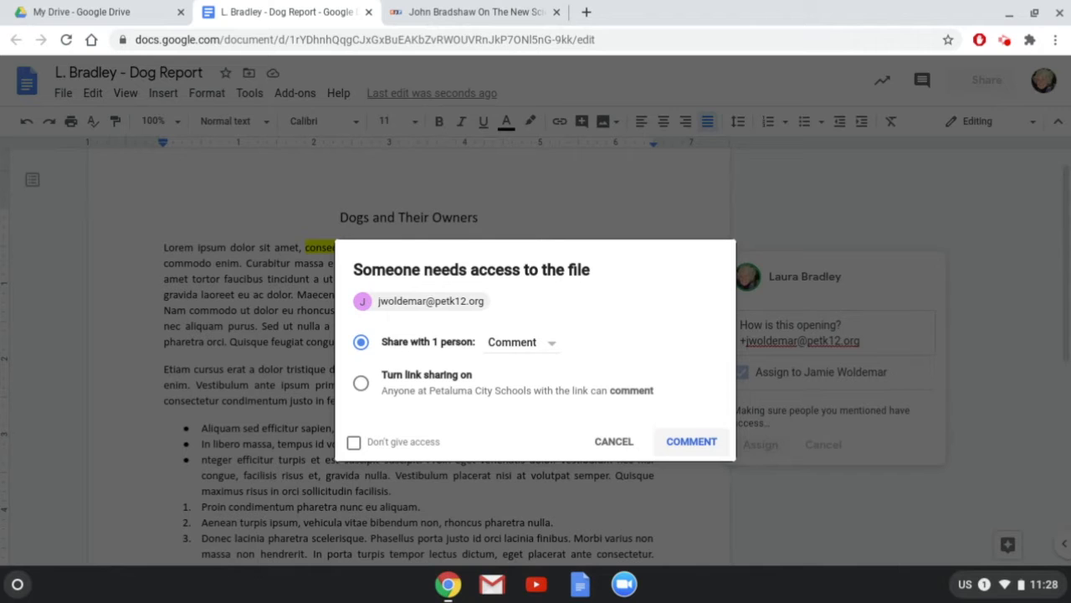
{"action": "left_click", "coordinate": [691, 444]}
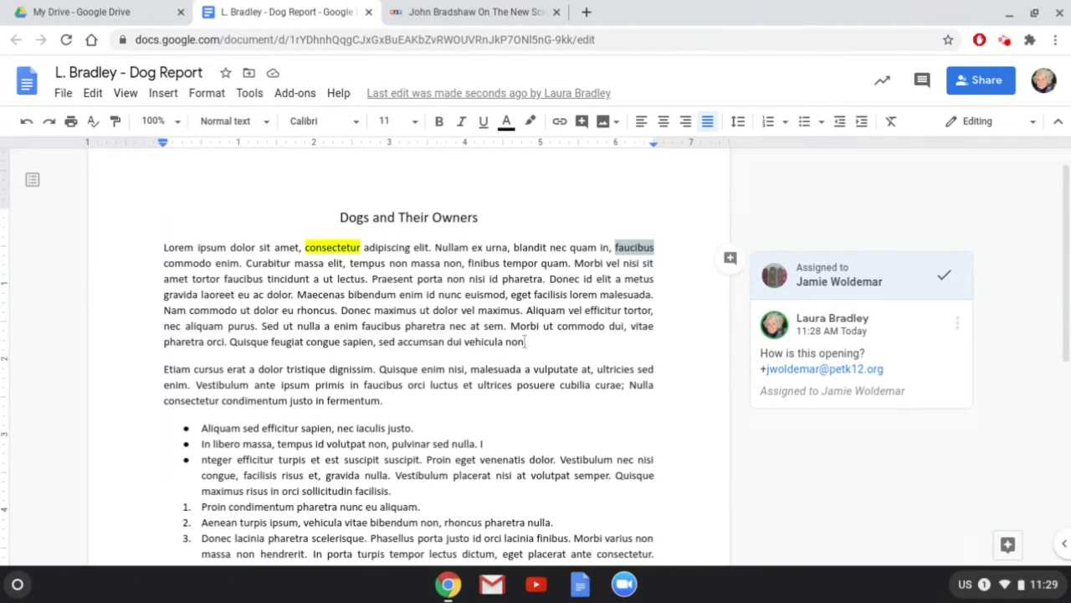
Link 'Curabitur vitae turpis' to the URL of the NPR article on understanding dog behavior.
{"action": "scroll", "coordinate": [526, 342], "scroll_direction": "down", "scroll_amount": 4}
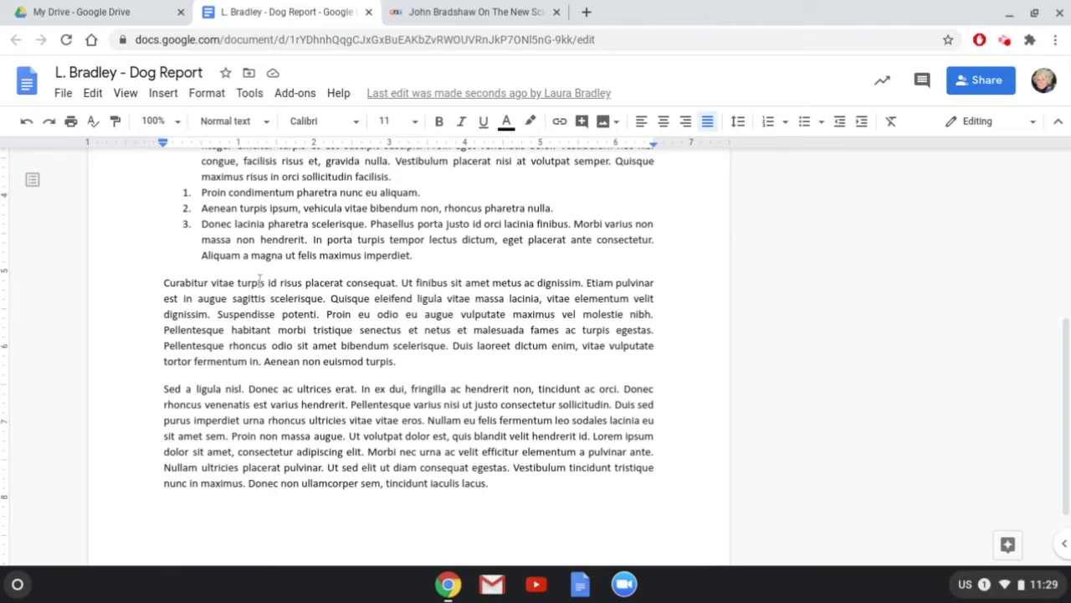
{"action": "left_click_drag", "start_coordinate": [264, 282], "coordinate": [164, 282]}
{"action": "key", "text": "ctrl+c"}
{"action": "left_click", "coordinate": [483, 12]}
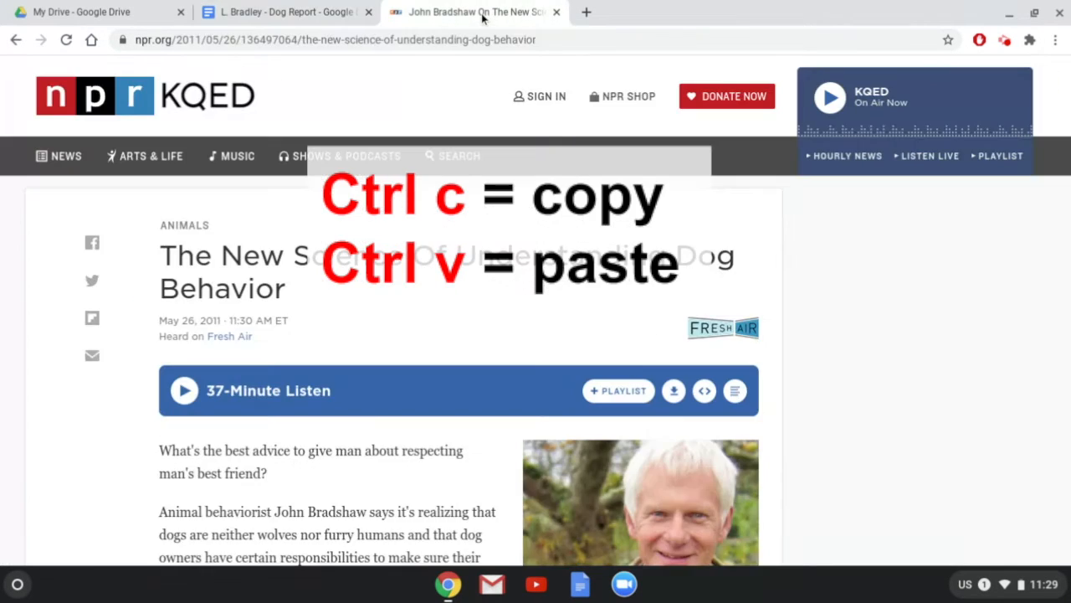
{"action": "left_click", "coordinate": [437, 39]}
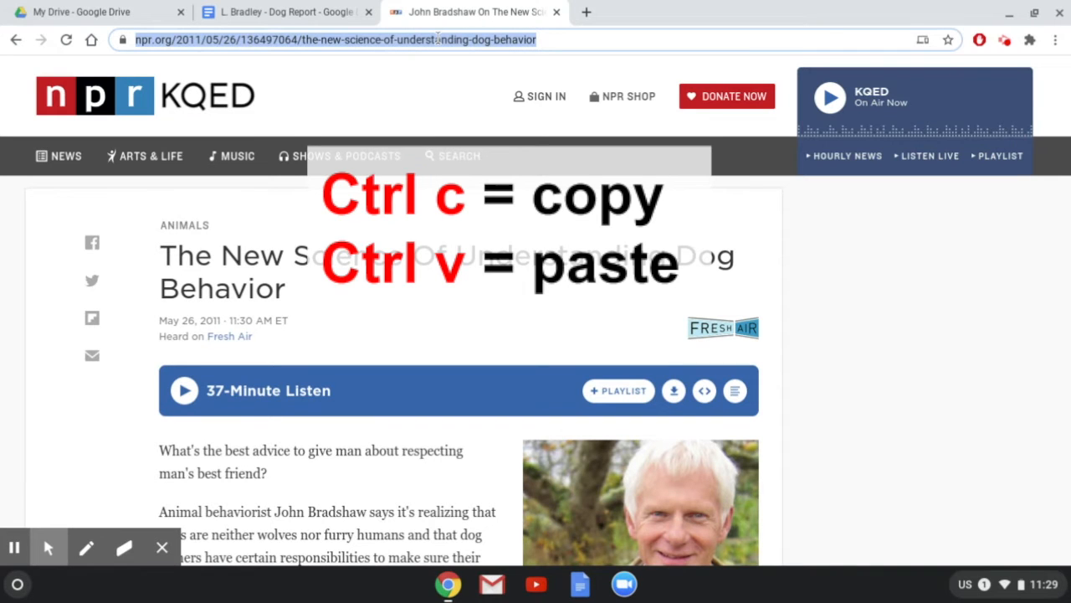
{"action": "left_click", "coordinate": [286, 13]}
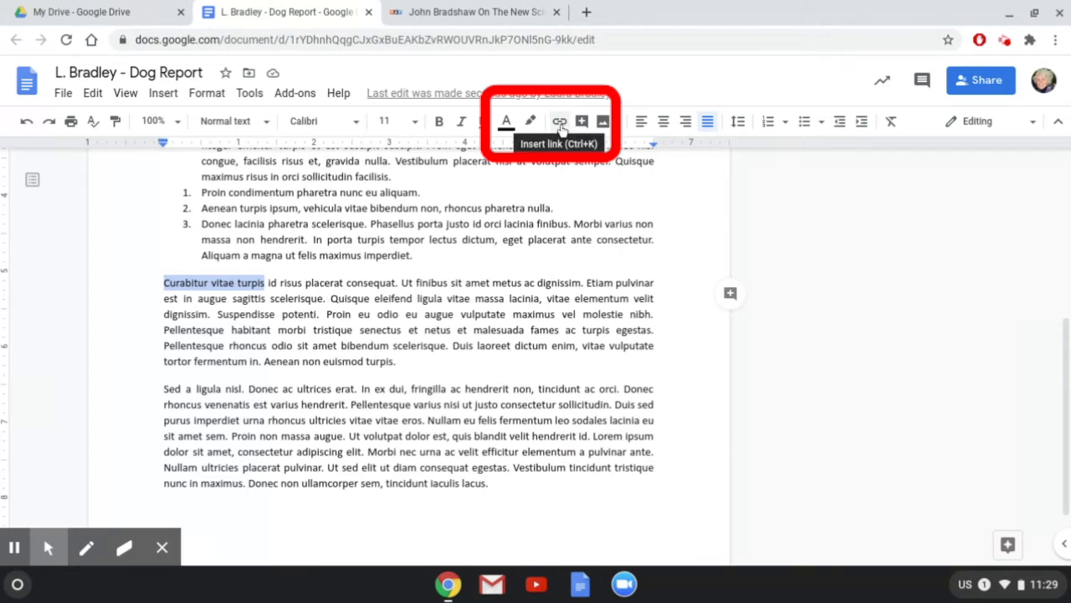
{"action": "left_click", "coordinate": [559, 123]}
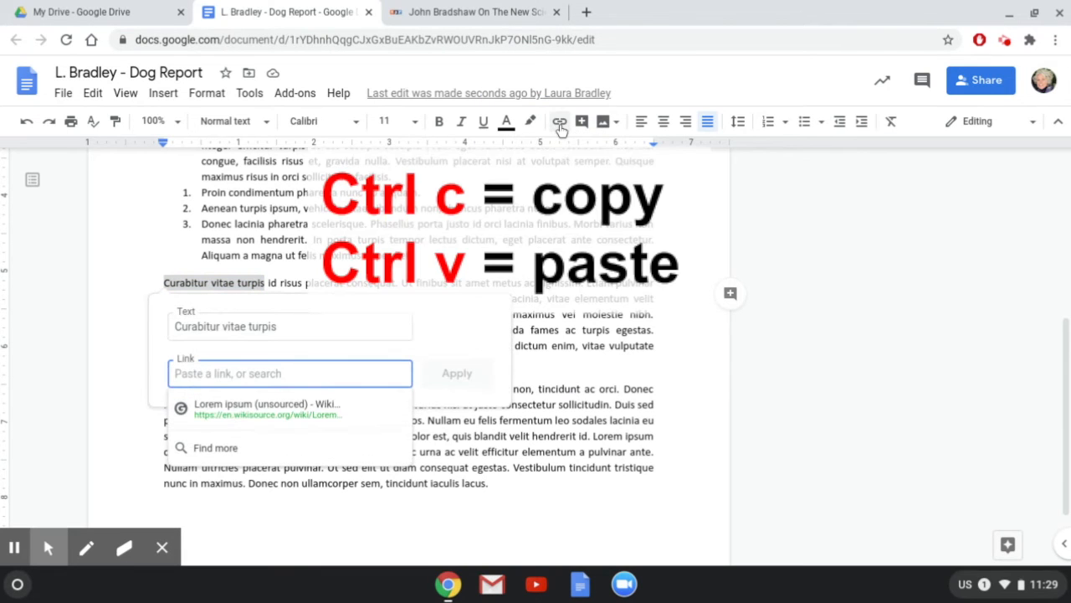
{"action": "key", "text": "ctrl+v"}
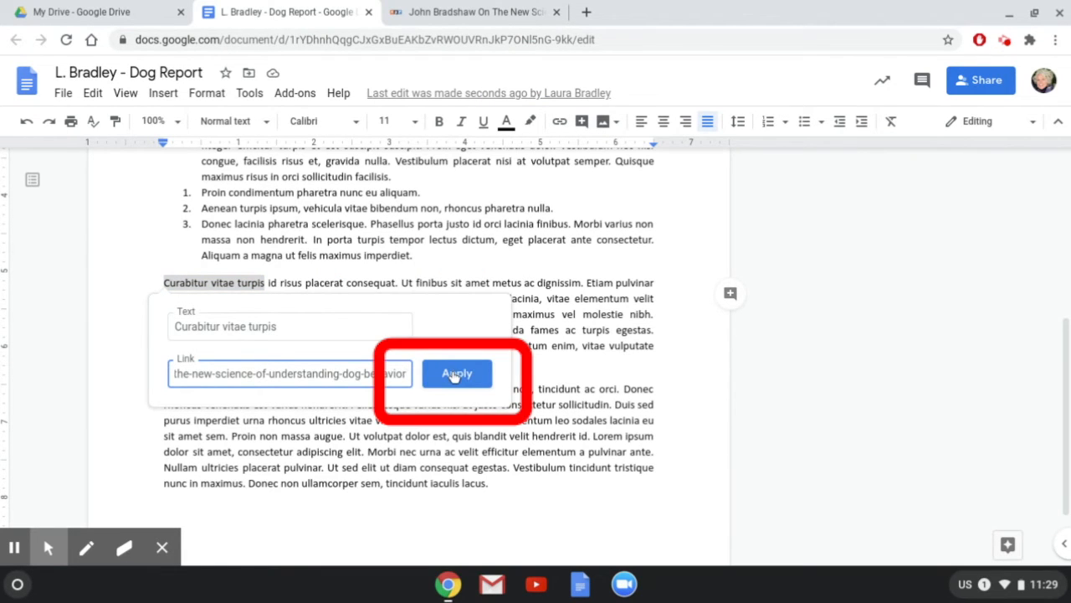
{"action": "left_click", "coordinate": [455, 375]}
{"action": "left_click", "coordinate": [243, 283]}
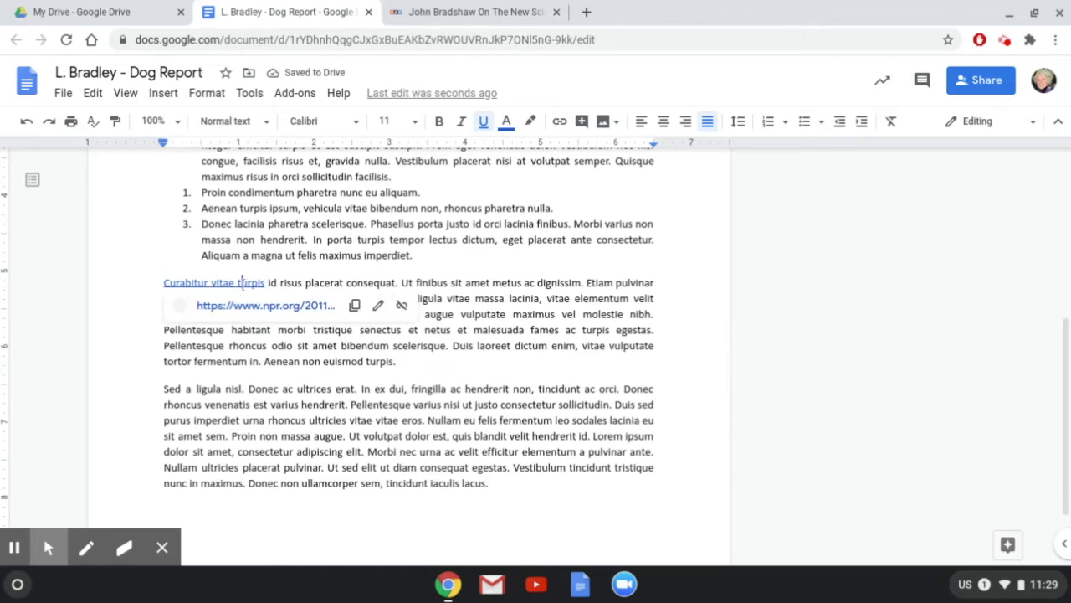
{"action": "left_click", "coordinate": [514, 315]}
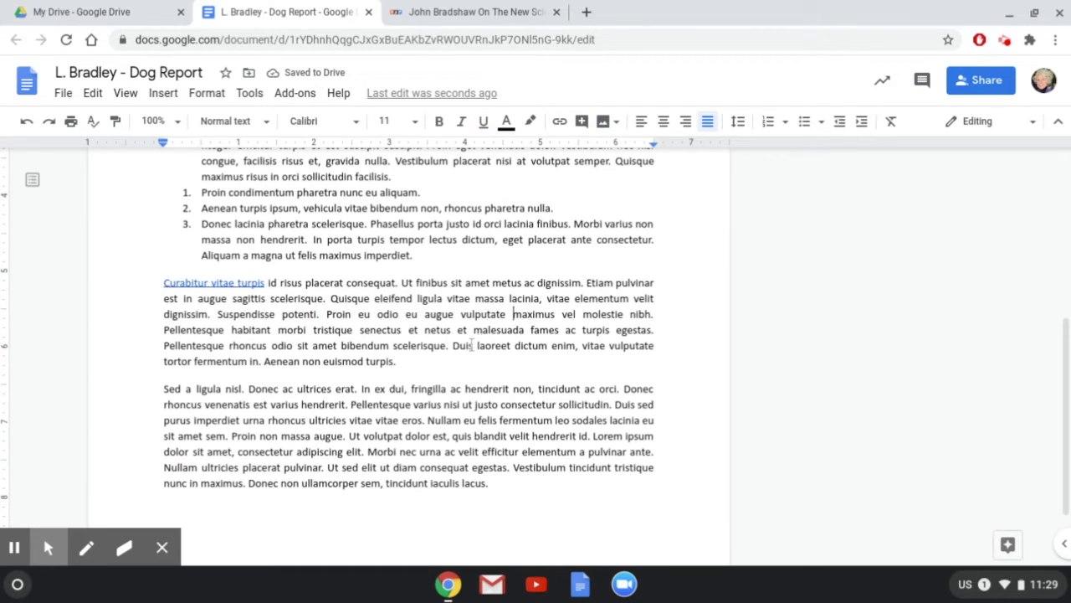
Insert a white dog photo from a web search for 'dog' on a new line after 'euismod turpis.'.
{"action": "left_click", "coordinate": [411, 368]}
{"action": "key", "text": "Return"}
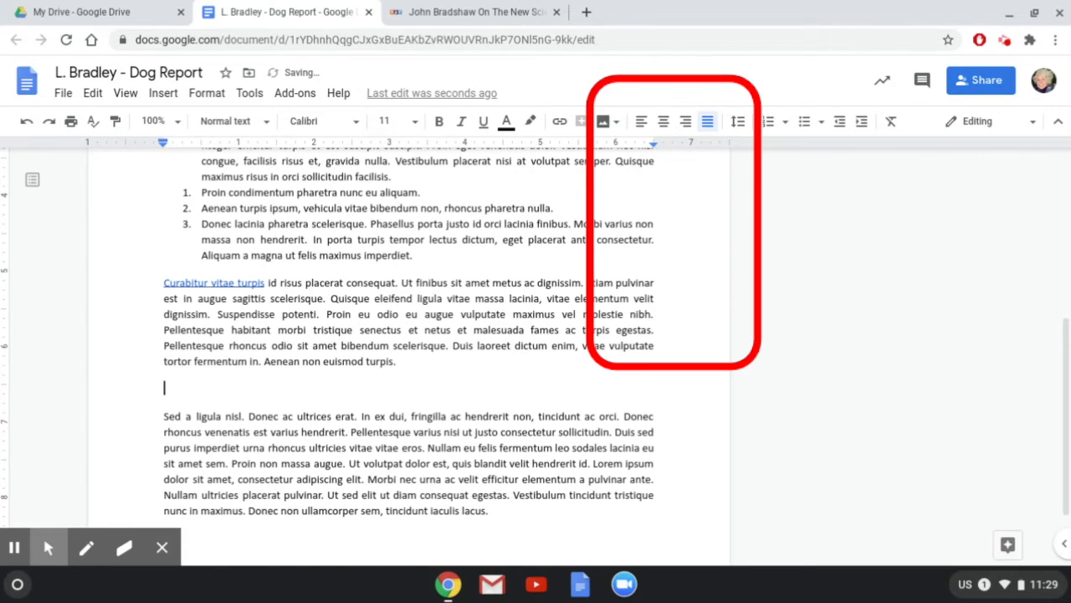
{"action": "left_click", "coordinate": [616, 124]}
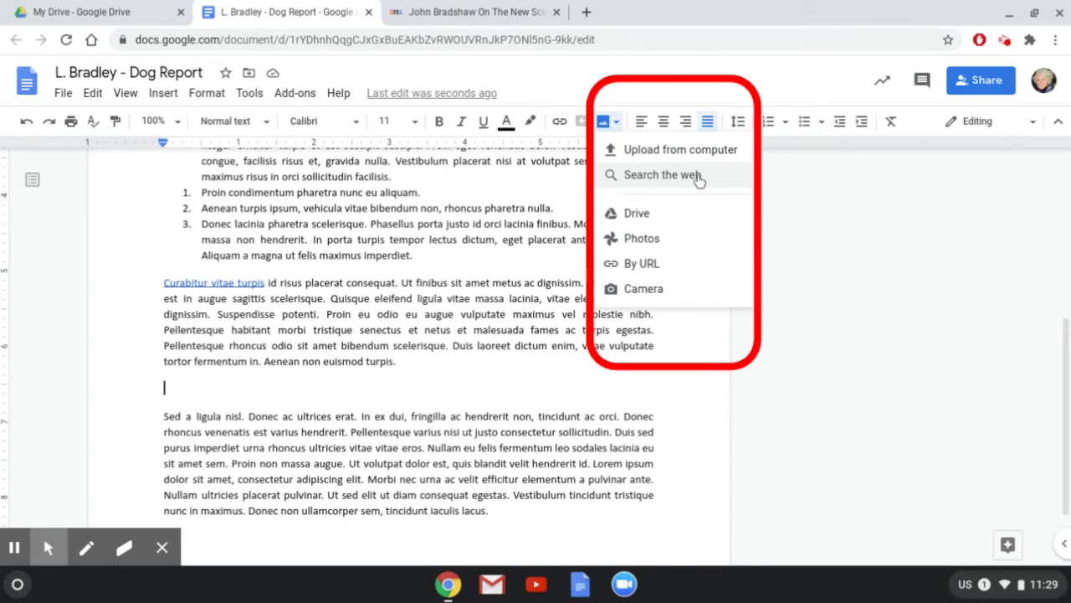
{"action": "left_click", "coordinate": [662, 175]}
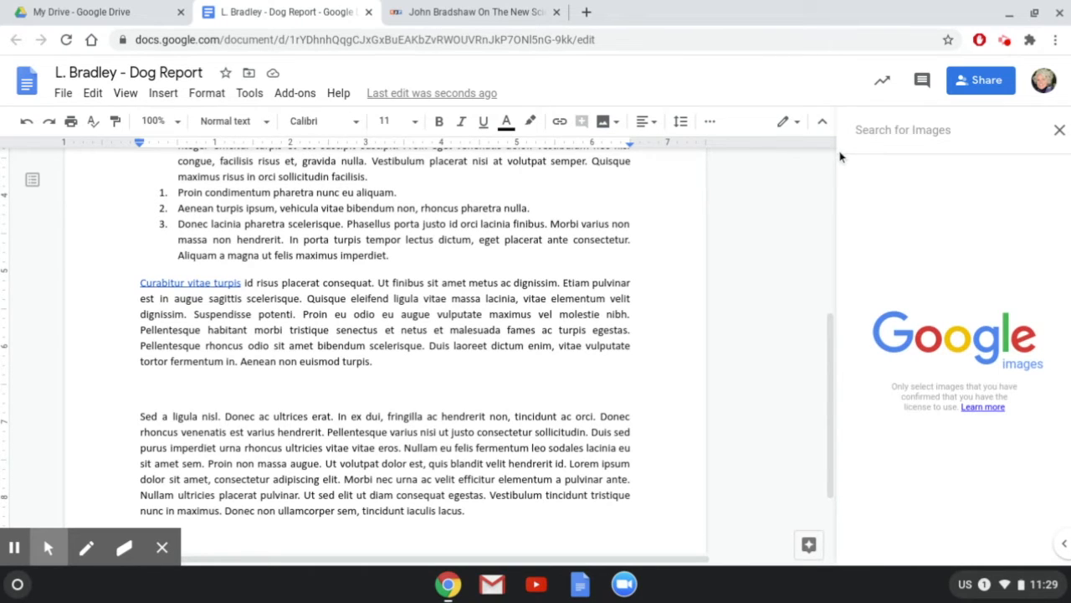
{"action": "type", "text": "dog"}
{"action": "key", "text": "Return"}
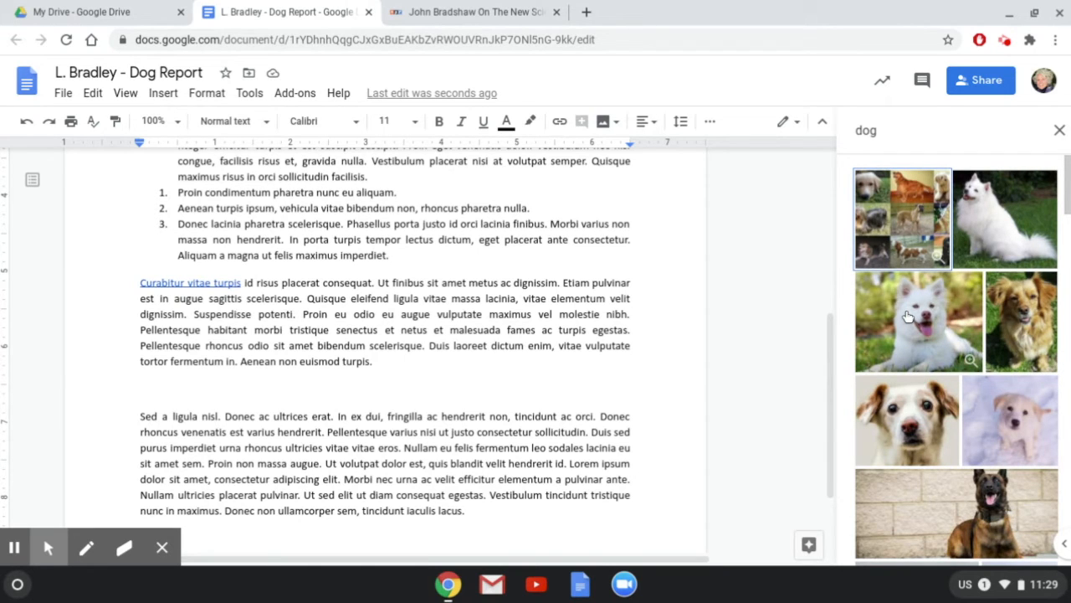
{"action": "double_click", "coordinate": [908, 316]}
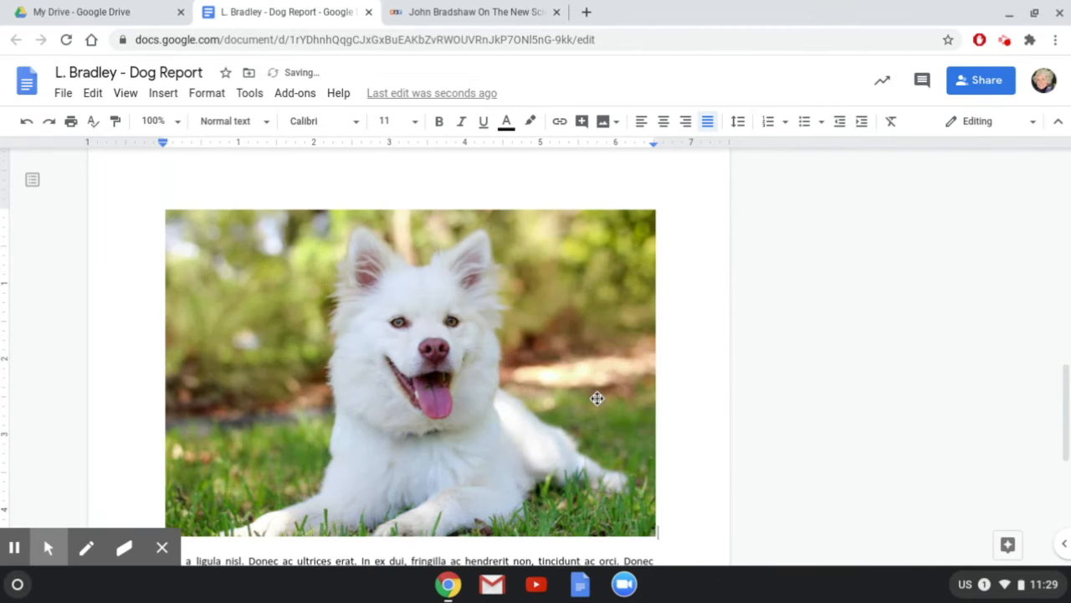
Set the dog photo to wrap text.
{"action": "scroll", "coordinate": [597, 398], "scroll_direction": "up", "scroll_amount": 5}
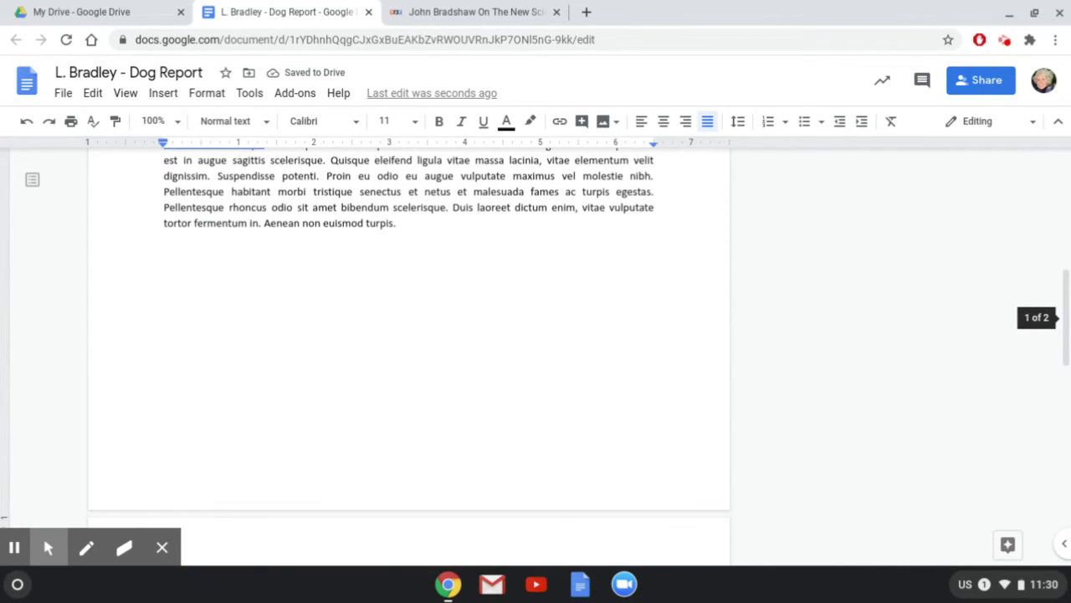
{"action": "scroll", "coordinate": [596, 398], "scroll_direction": "down", "scroll_amount": 3}
{"action": "scroll", "coordinate": [520, 350], "scroll_direction": "down", "scroll_amount": 5}
{"action": "scroll", "coordinate": [520, 349], "scroll_direction": "up", "scroll_amount": 2}
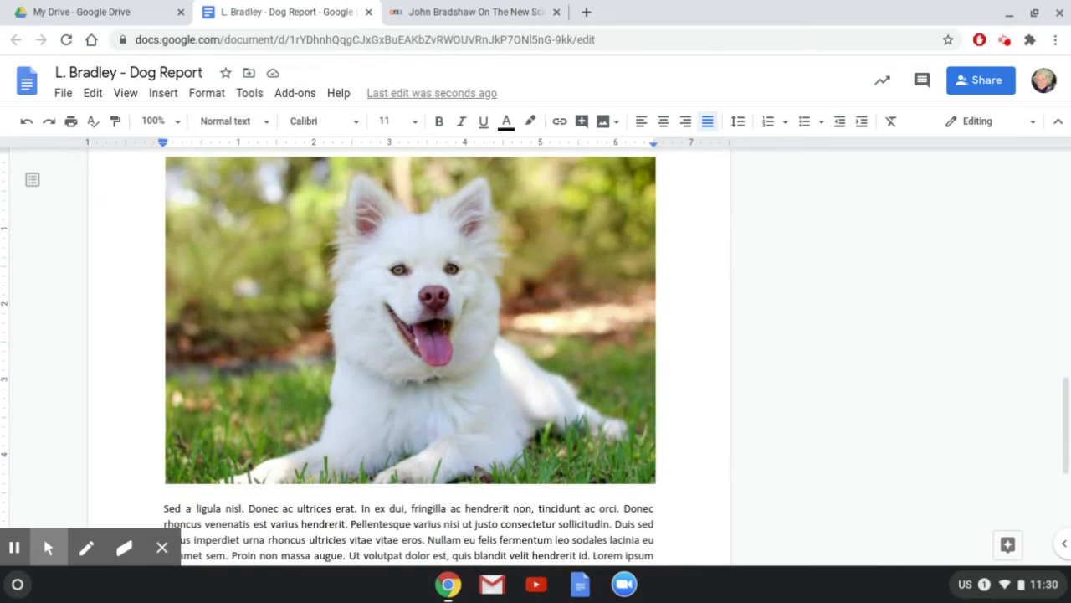
{"action": "left_click", "coordinate": [520, 350]}
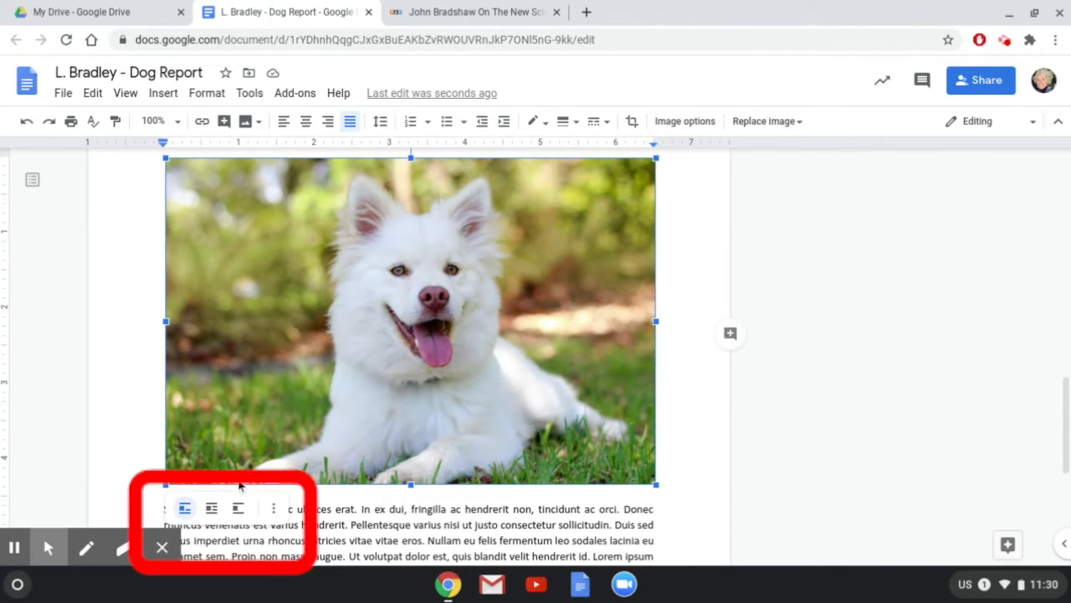
{"action": "left_click", "coordinate": [212, 509]}
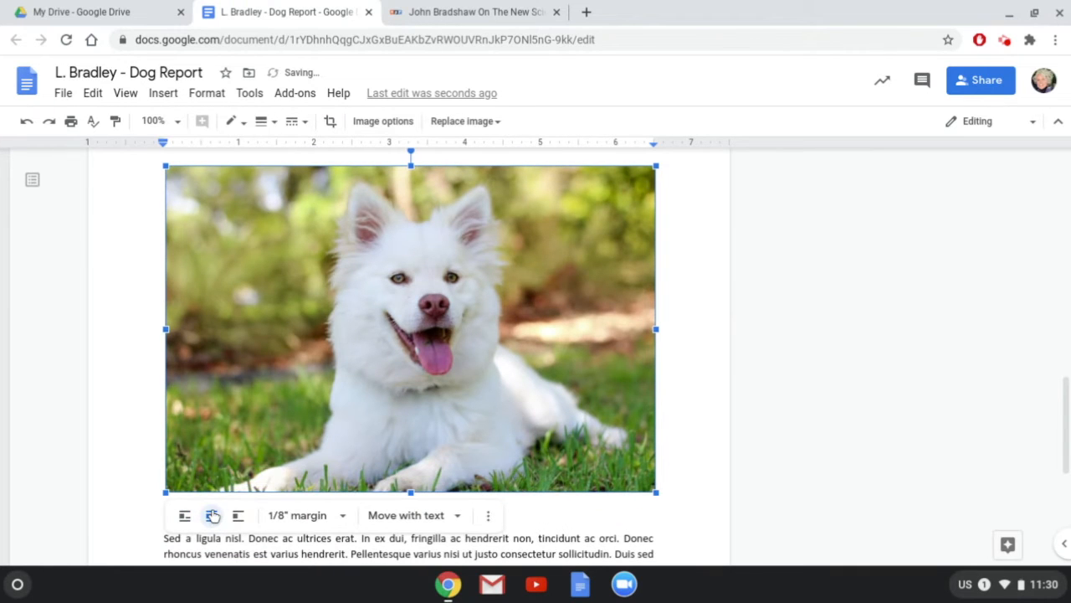
Shrink the dog photo so the 'Sed a ligula nisl' paragraph fits beside it.
{"action": "left_click_drag", "start_coordinate": [656, 493], "coordinate": [578, 432]}
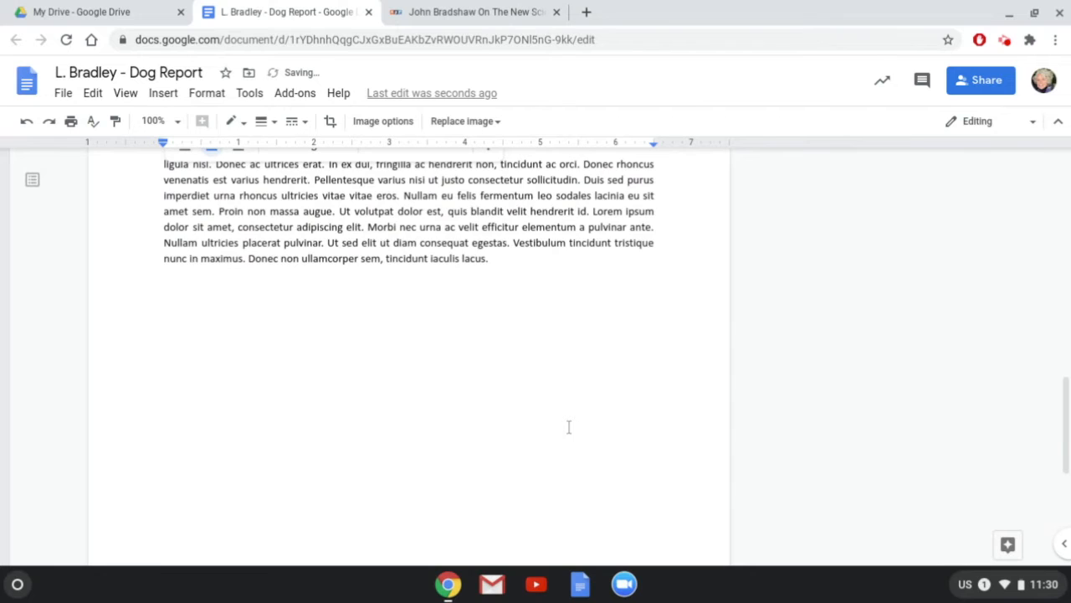
{"action": "scroll", "coordinate": [568, 427], "scroll_direction": "down", "scroll_amount": 3}
{"action": "scroll", "coordinate": [568, 427], "scroll_direction": "up", "scroll_amount": 8}
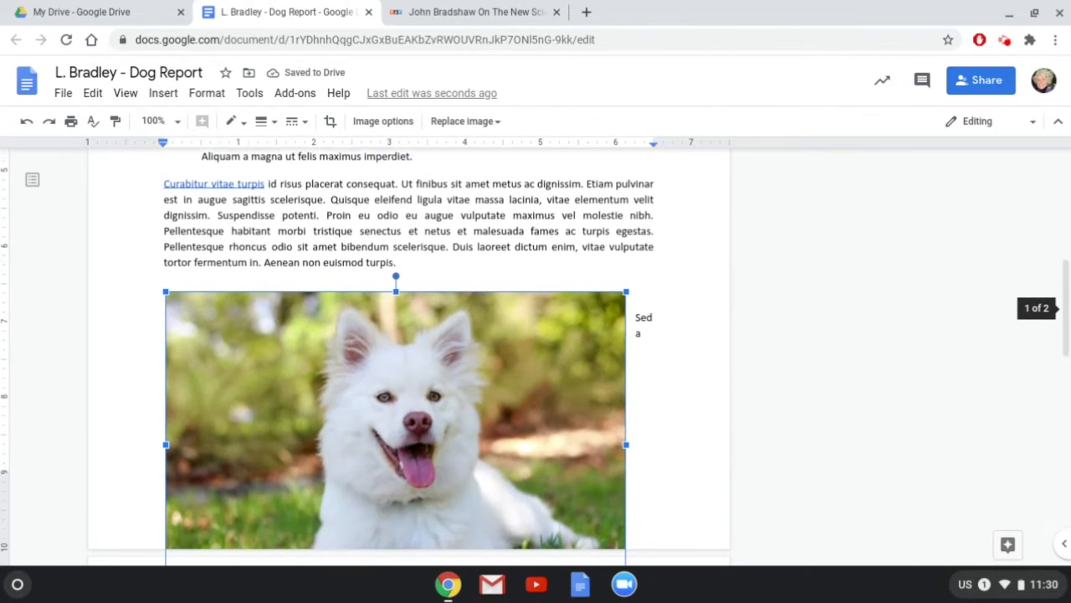
{"action": "scroll", "coordinate": [595, 438], "scroll_direction": "down", "scroll_amount": 2}
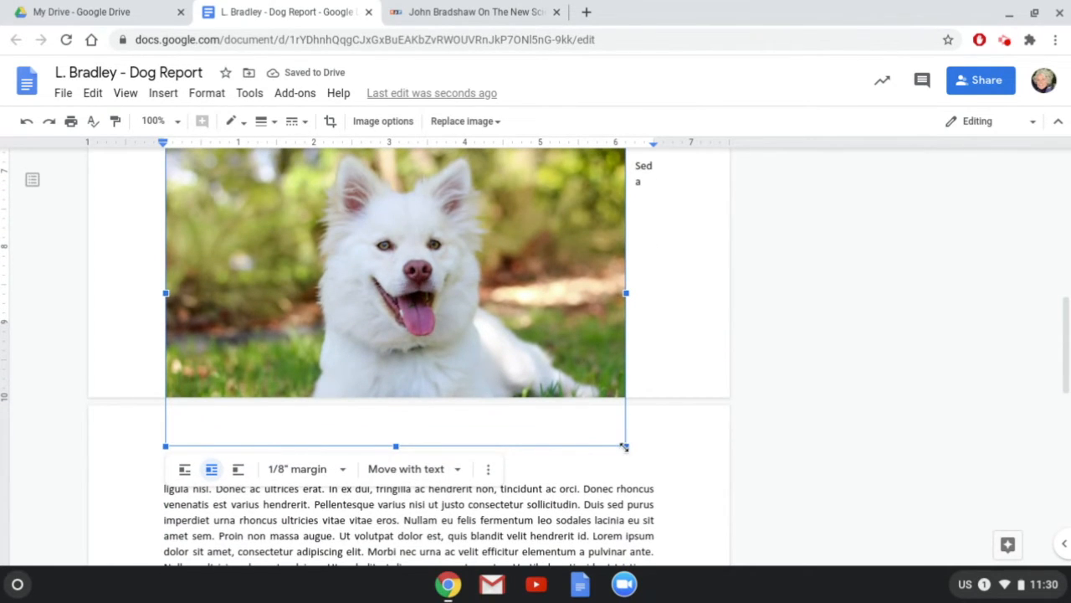
{"action": "left_click_drag", "start_coordinate": [627, 448], "coordinate": [456, 268]}
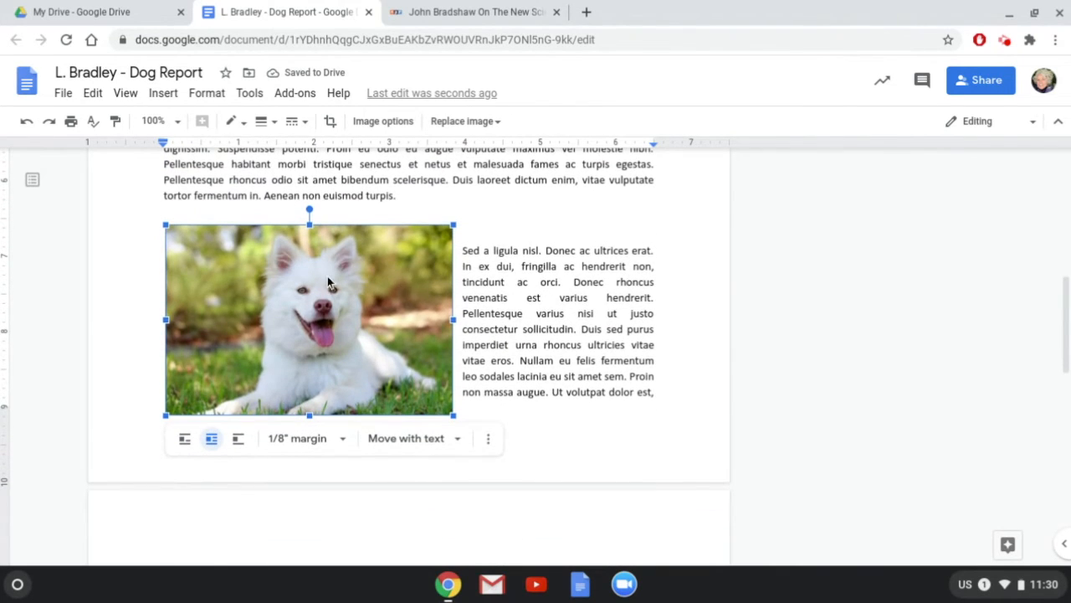
{"action": "left_click", "coordinate": [540, 265]}
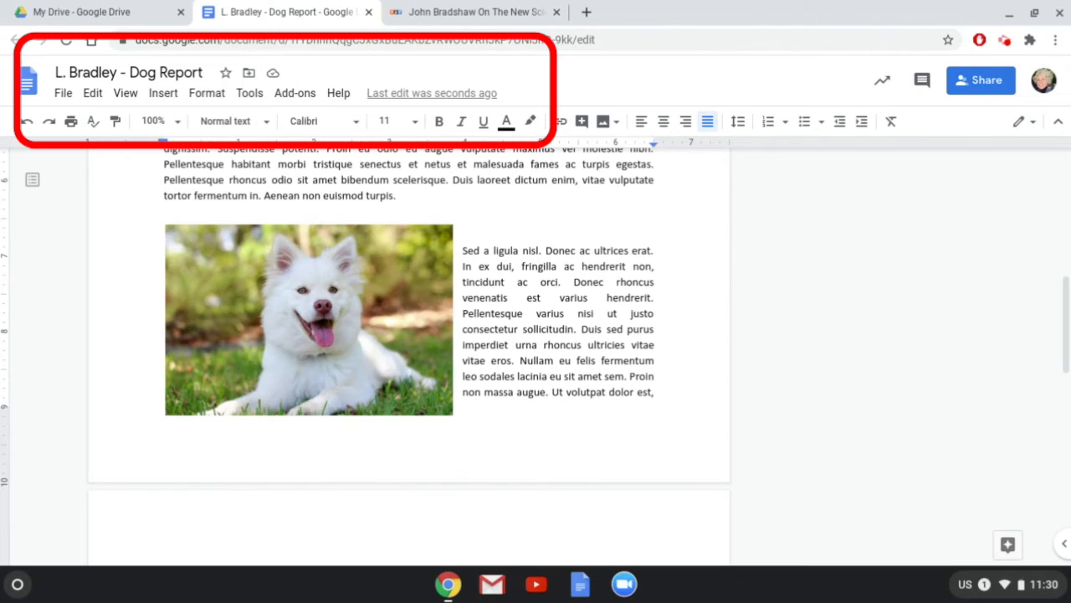
{"action": "scroll", "coordinate": [409, 357], "scroll_direction": "up", "scroll_amount": 10}
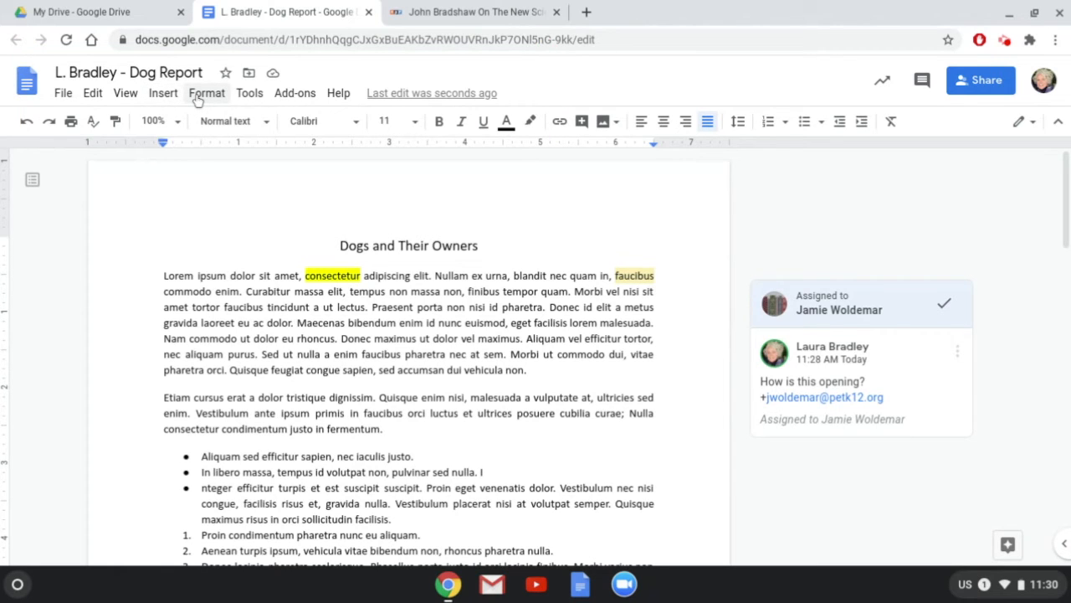
Add page numbers to the footer.
{"action": "left_click", "coordinate": [164, 93]}
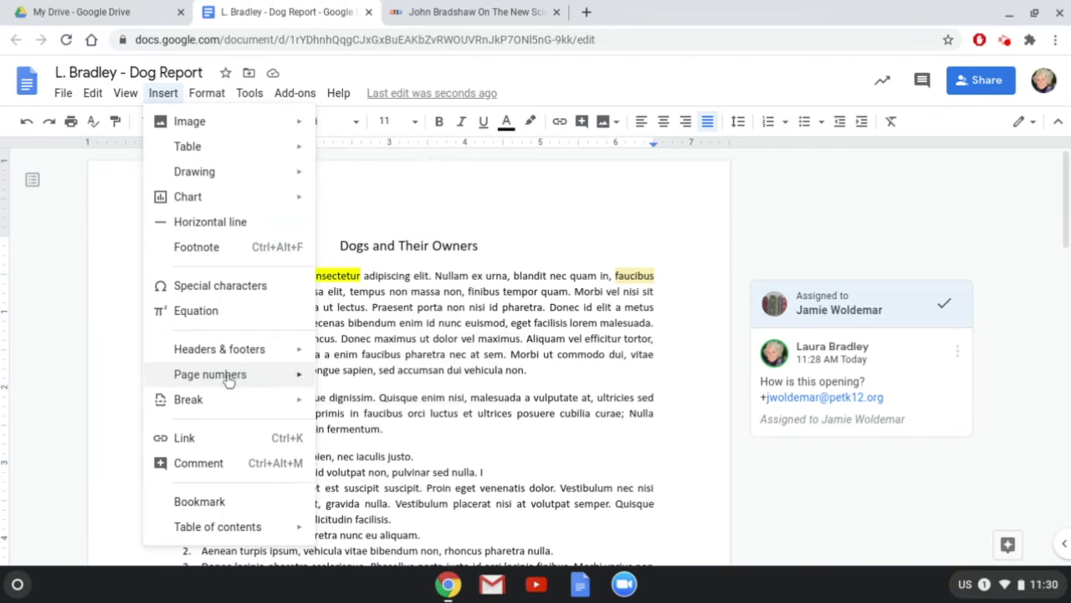
{"action": "mouse_move", "coordinate": [227, 378]}
{"action": "left_click", "coordinate": [353, 277]}
Add a right-aligned header with the author's name, then select all document text.
{"action": "scroll", "coordinate": [650, 506], "scroll_direction": "down", "scroll_amount": 5}
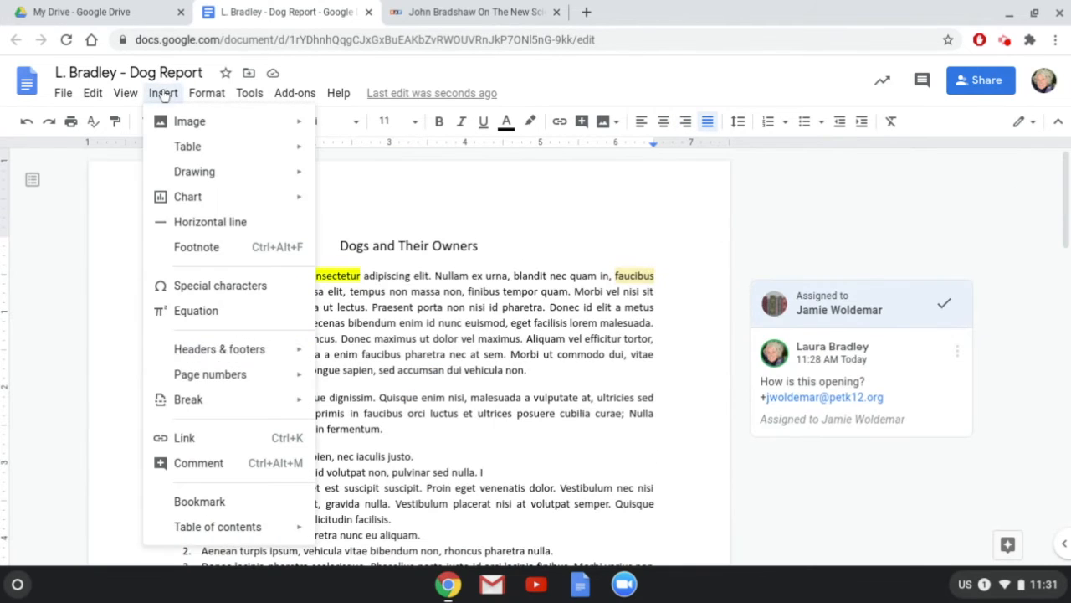
{"action": "mouse_move", "coordinate": [220, 349]}
{"action": "left_click", "coordinate": [364, 353]}
{"action": "type", "text": "L. Bradley"}
{"action": "left_click", "coordinate": [685, 122]}
{"action": "left_click", "coordinate": [603, 396]}
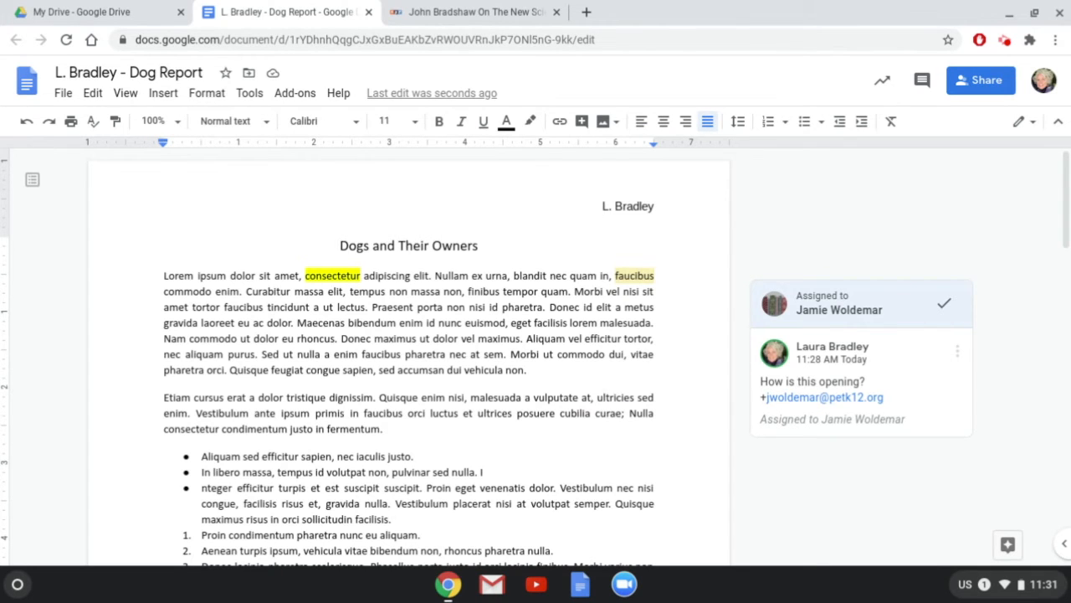
{"action": "key", "text": "ctrl+a"}
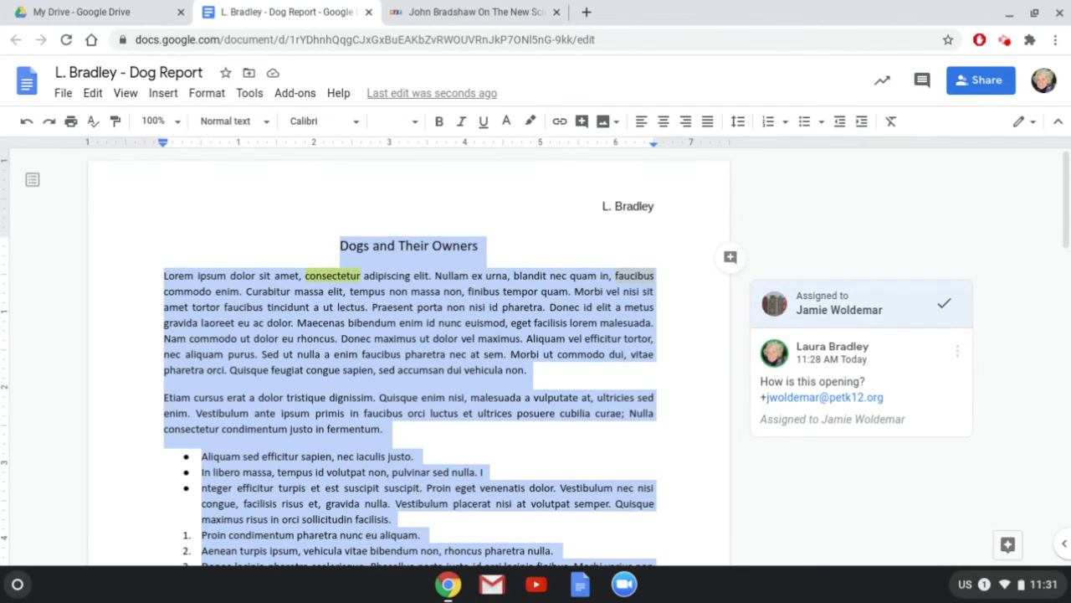
Delete all the body text and bring up the document's version history.
{"action": "key", "text": "BackSpace"}
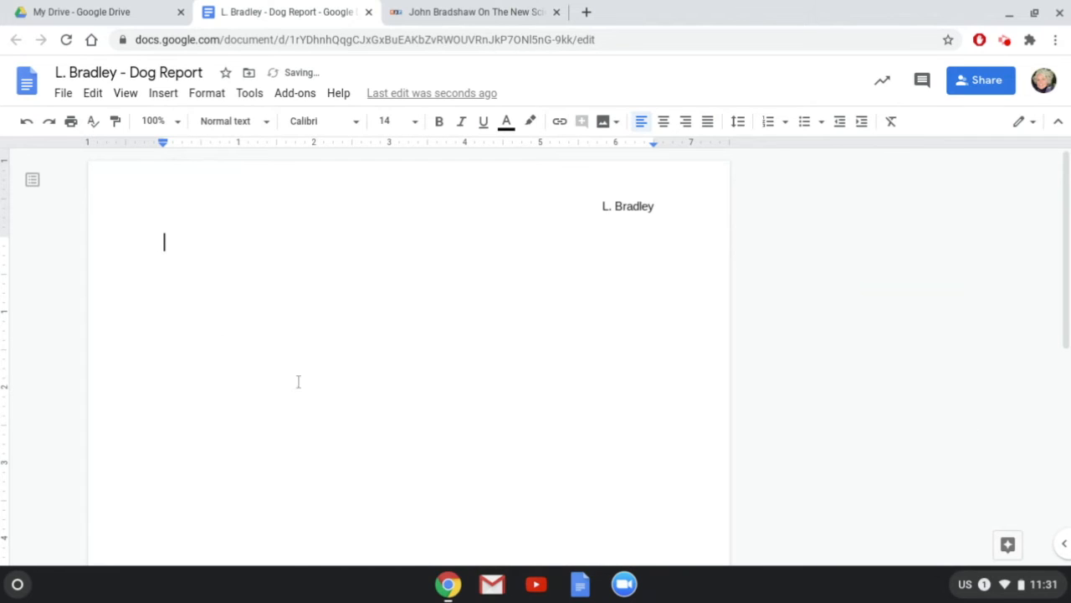
{"action": "left_click", "coordinate": [64, 94]}
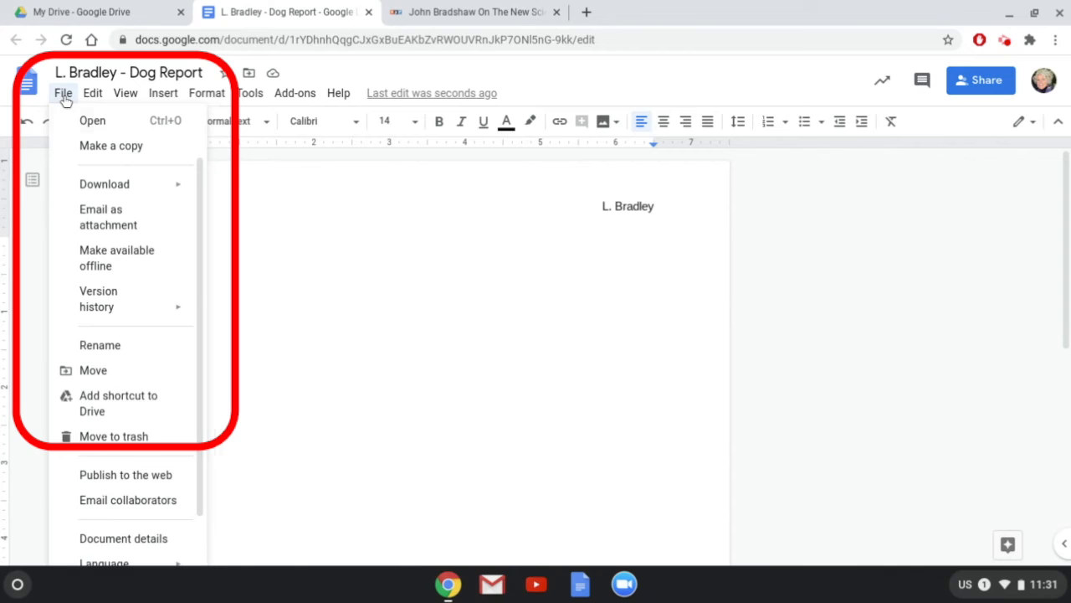
{"action": "mouse_move", "coordinate": [109, 261]}
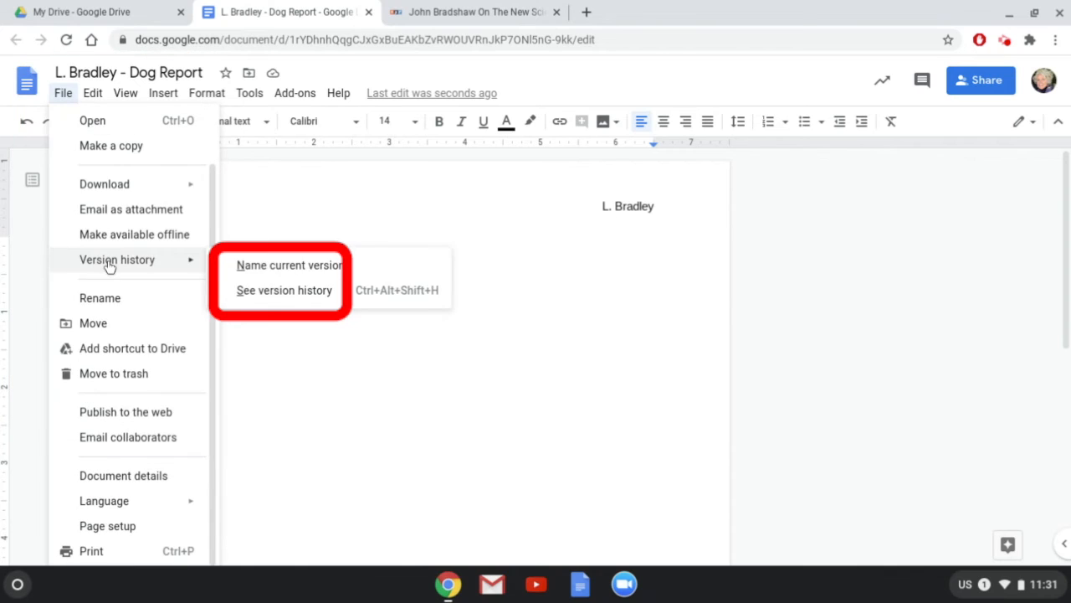
{"action": "left_click", "coordinate": [274, 291]}
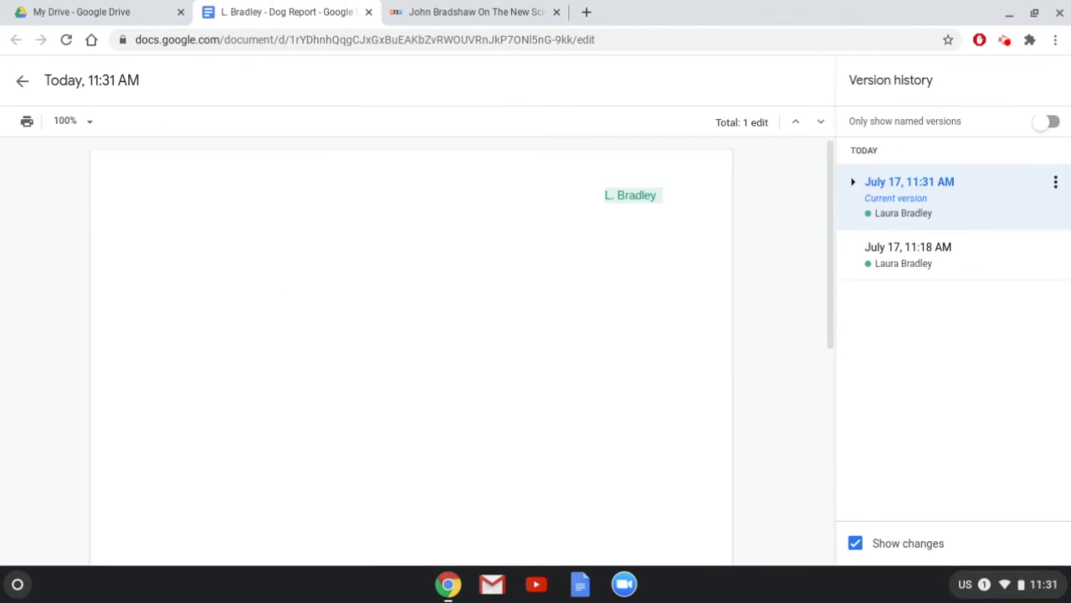
Restore the earlier 11:31 AM version containing the full text.
{"action": "left_click", "coordinate": [853, 182]}
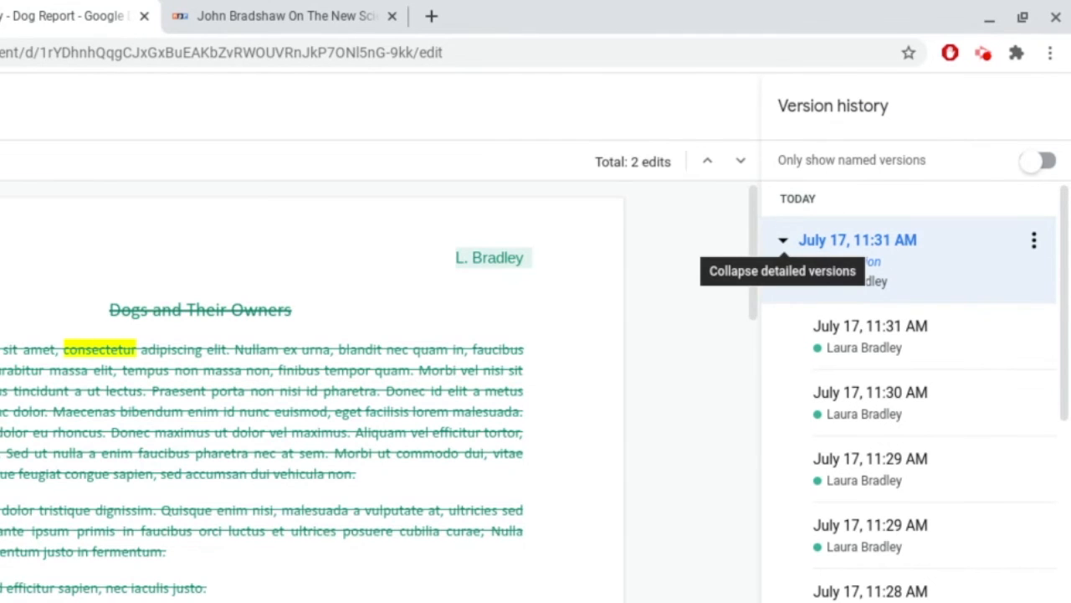
{"action": "left_click", "coordinate": [878, 334]}
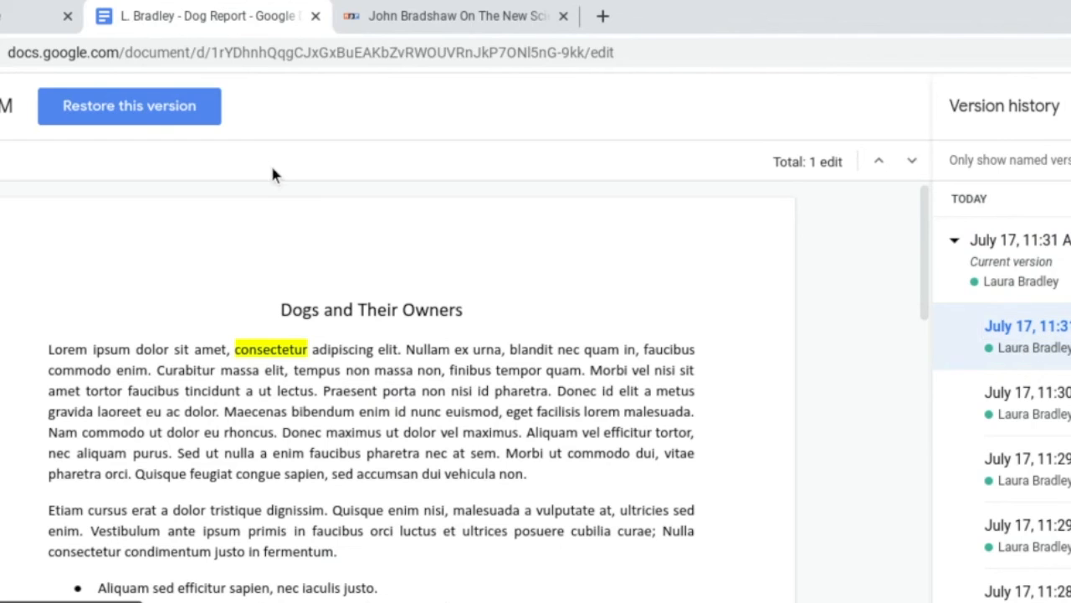
{"action": "left_click", "coordinate": [136, 110]}
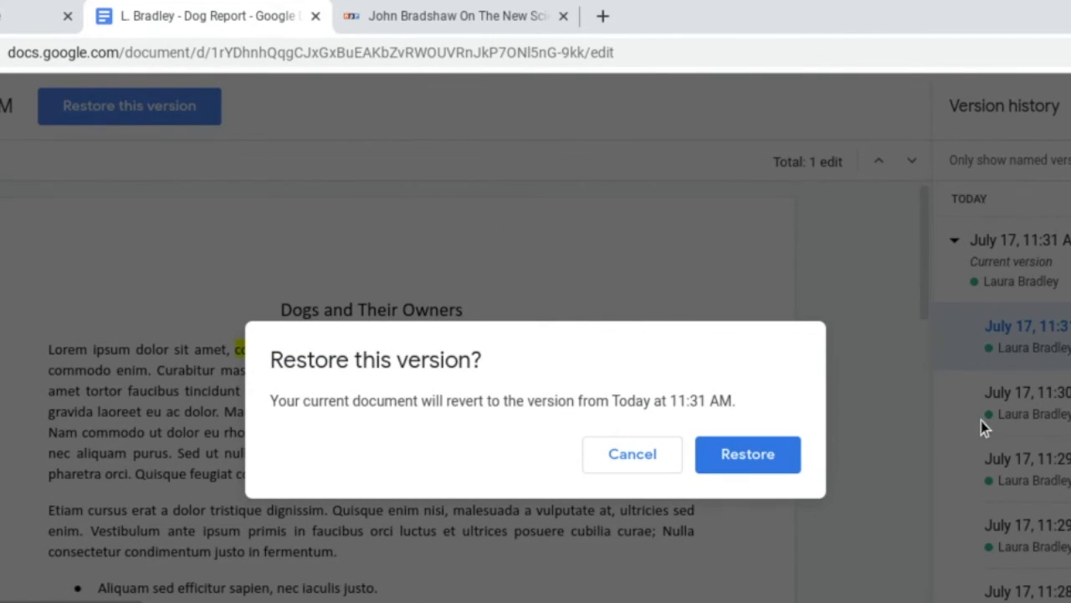
{"action": "left_click", "coordinate": [735, 456]}
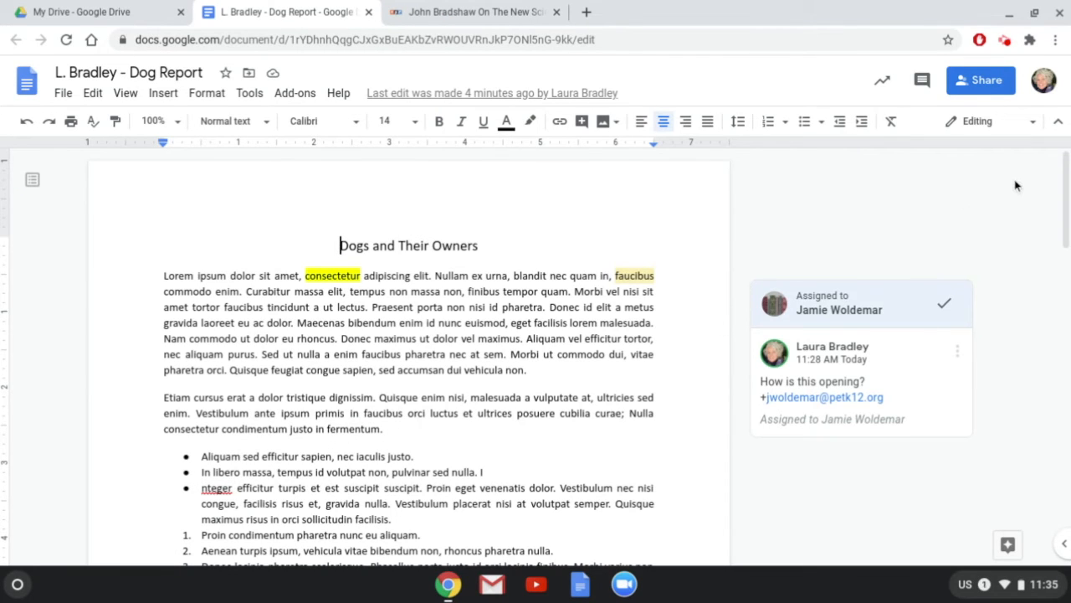
Share the report with a colleague as Editor, with the note 'Take a look at my rough draft, please!'.
{"action": "left_click", "coordinate": [986, 84]}
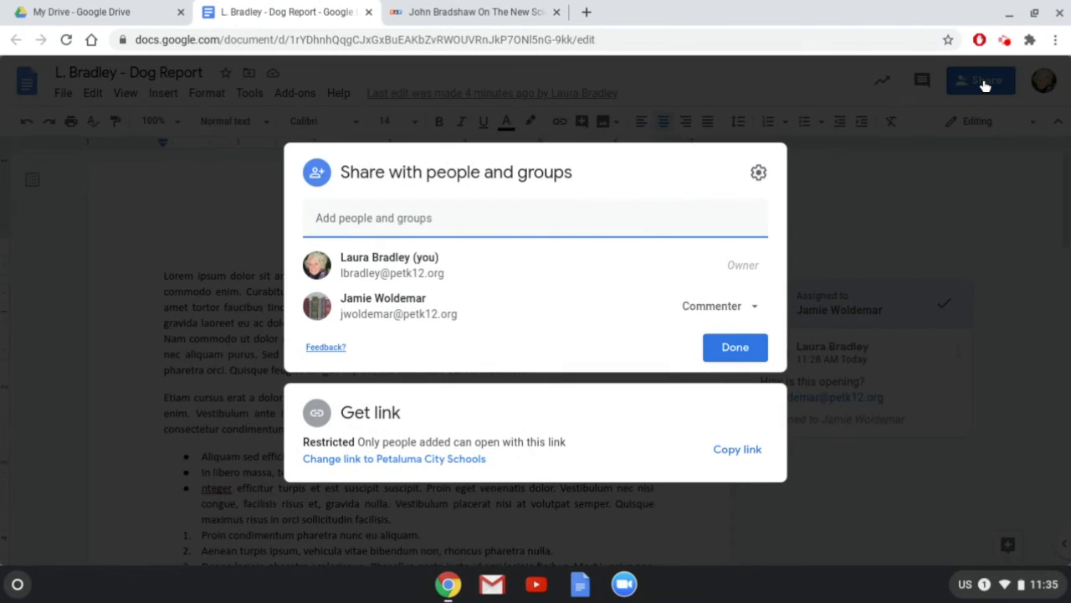
{"action": "type", "text": "cst"}
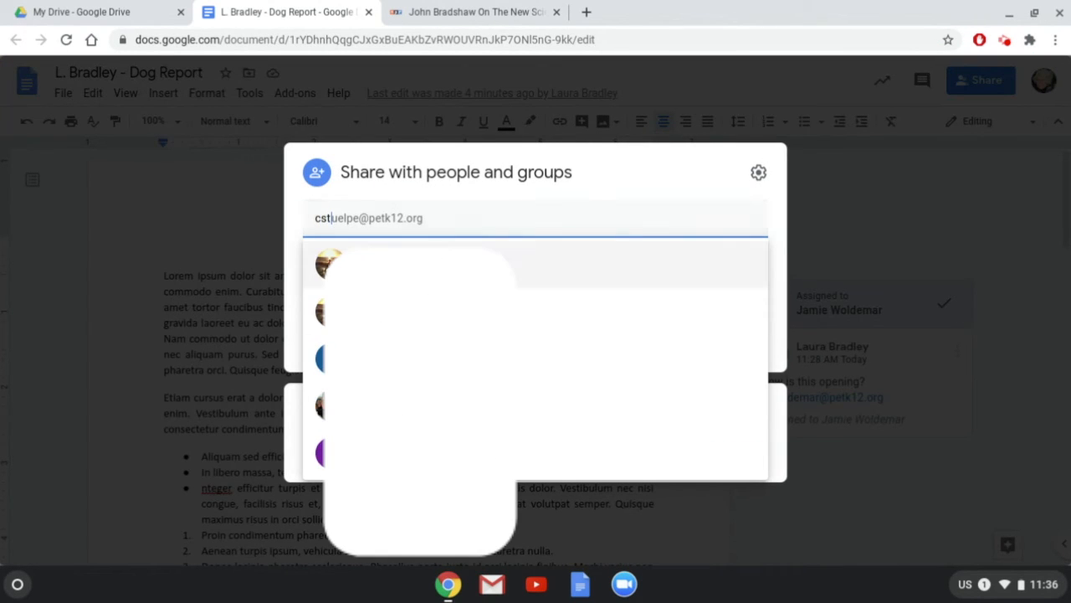
{"action": "left_click", "coordinate": [447, 265]}
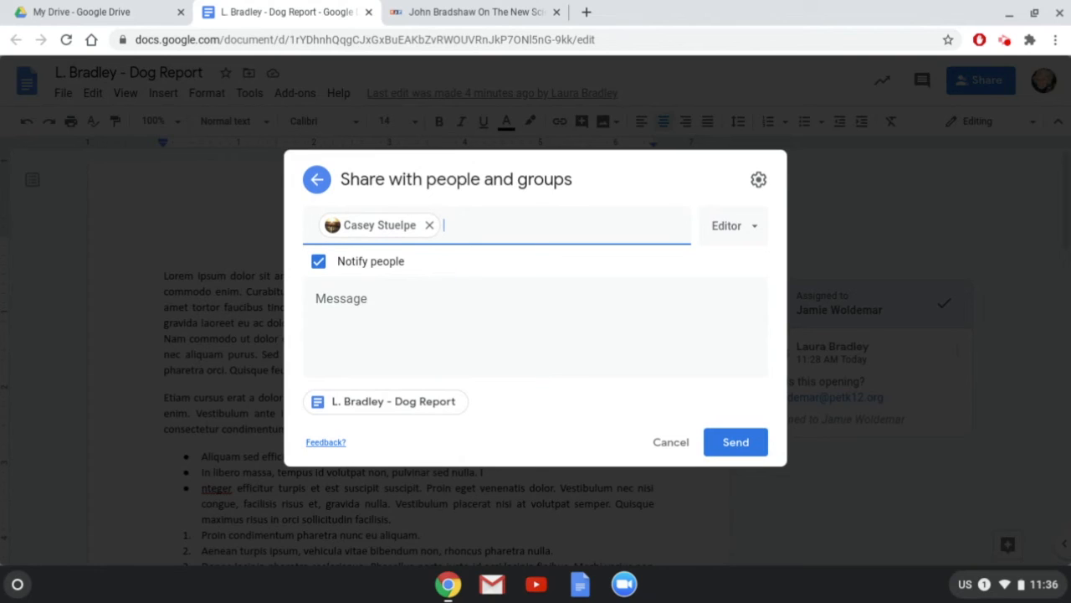
{"action": "left_click", "coordinate": [758, 236]}
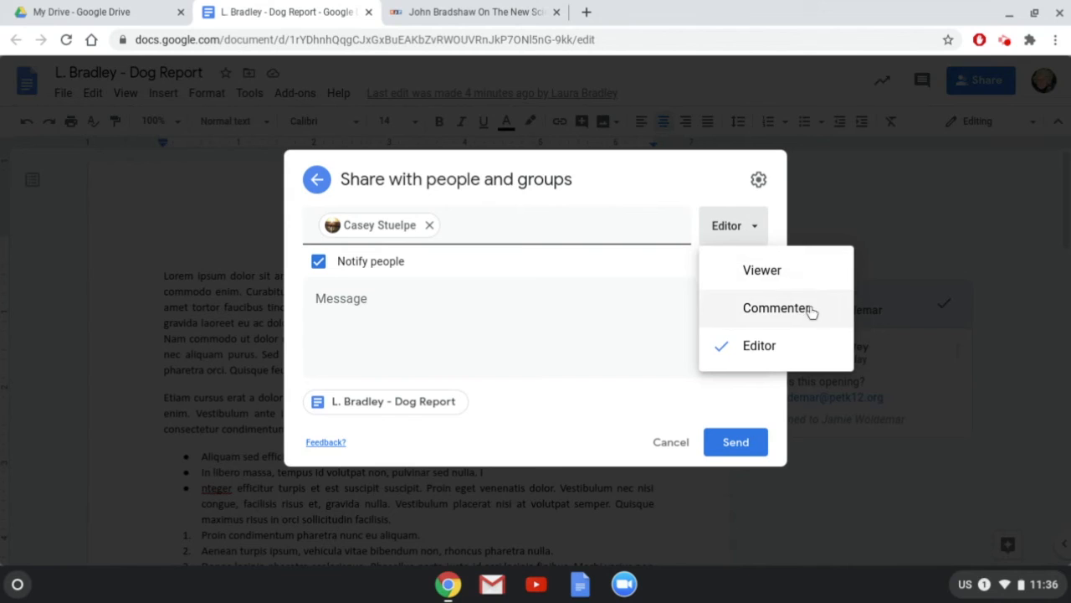
{"action": "left_click", "coordinate": [633, 332]}
{"action": "type", "text": "Take a"}
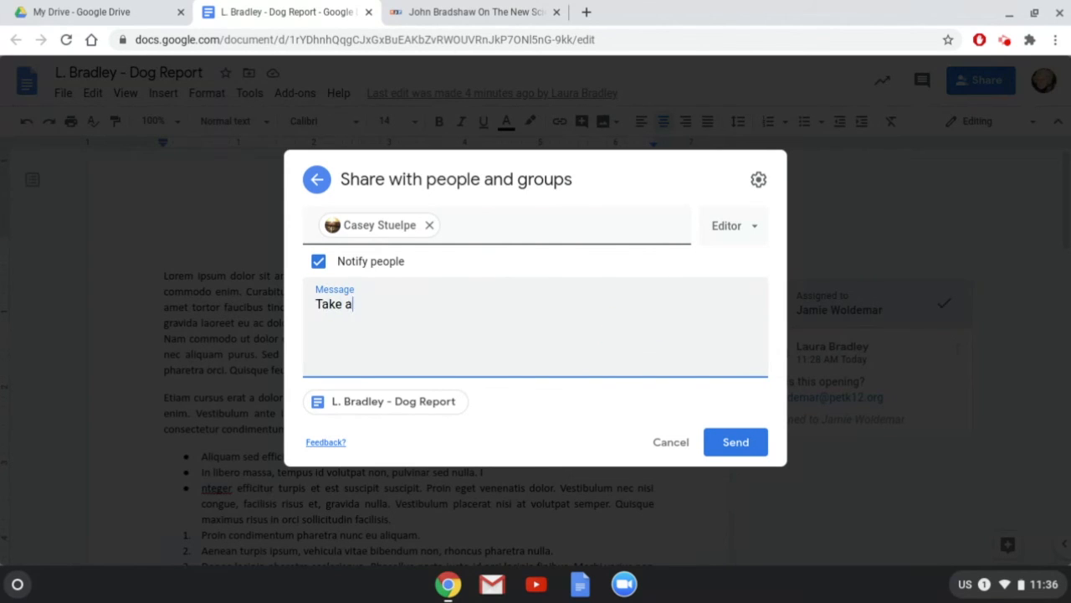
{"action": "type", "text": " look at my rough draft, please!"}
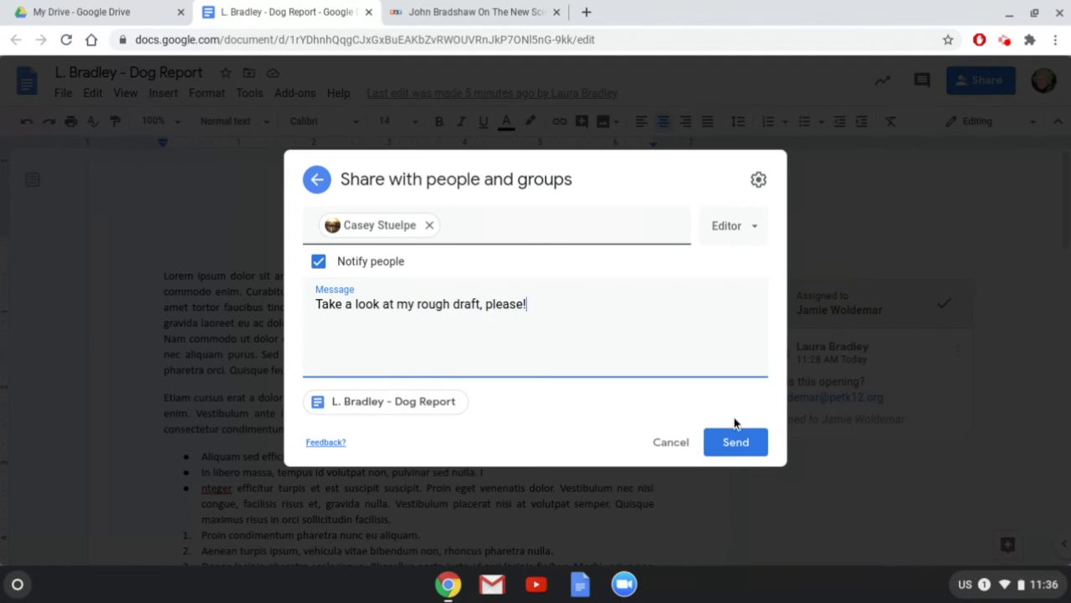
{"action": "left_click", "coordinate": [733, 443]}
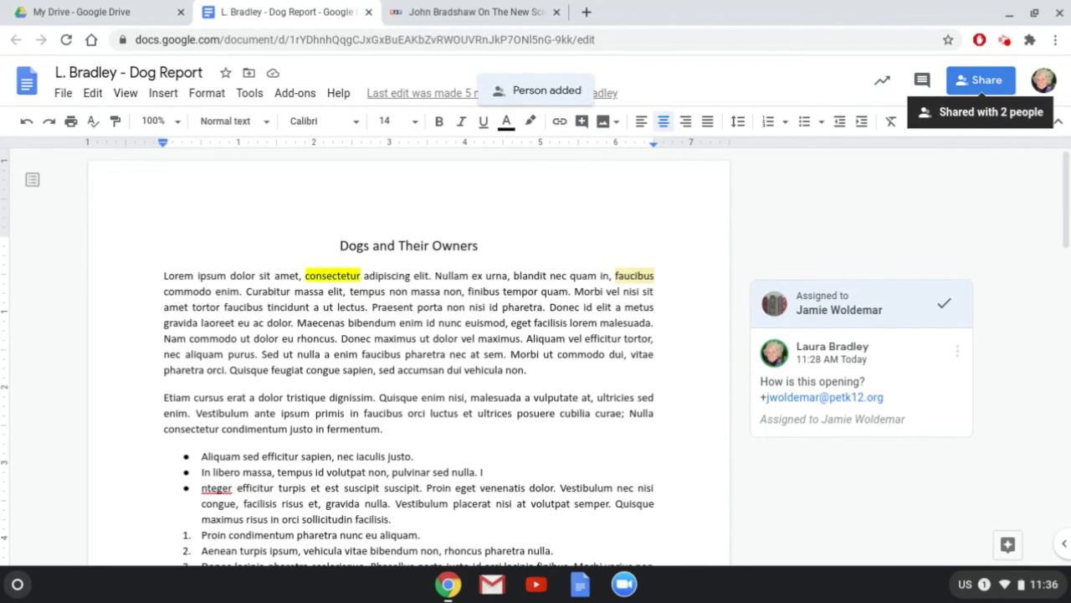
Set link access to Petaluma City Schools with the Commenter role.
{"action": "left_click", "coordinate": [987, 82]}
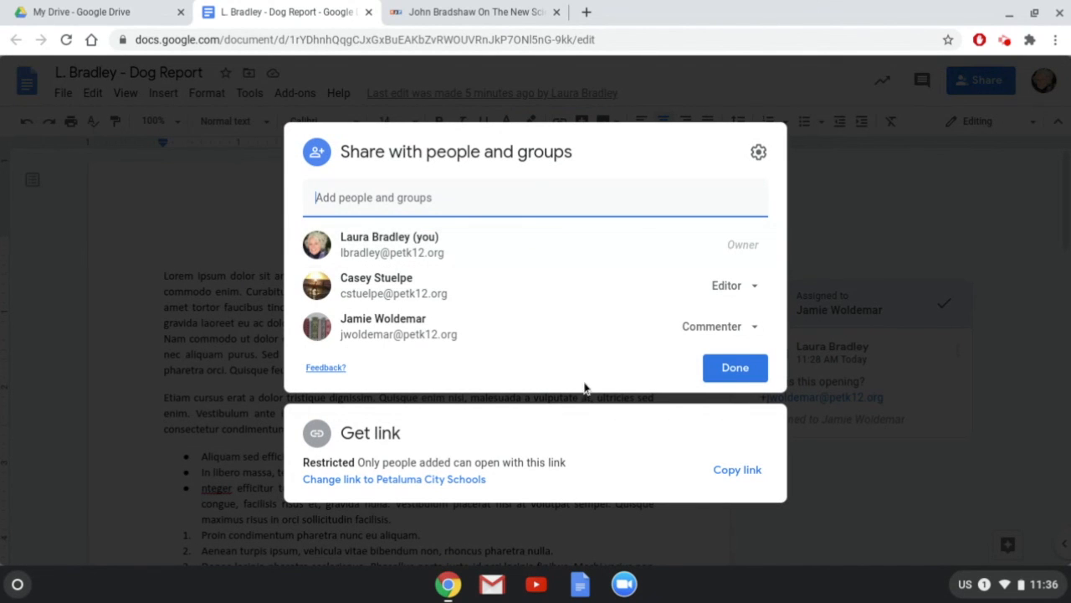
{"action": "left_click", "coordinate": [452, 479]}
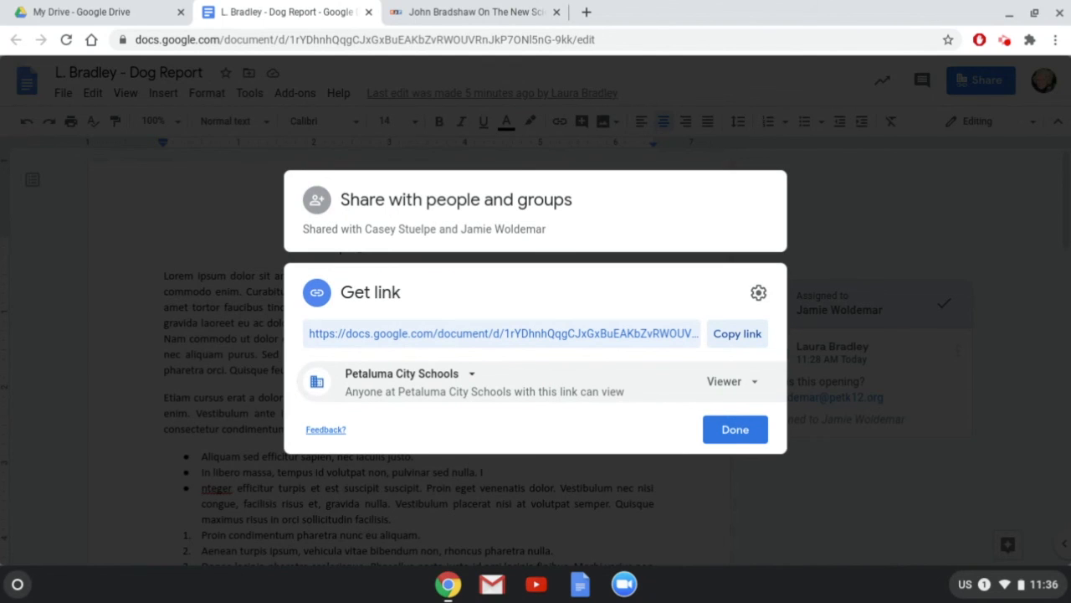
{"action": "left_click", "coordinate": [755, 385]}
{"action": "left_click", "coordinate": [753, 457]}
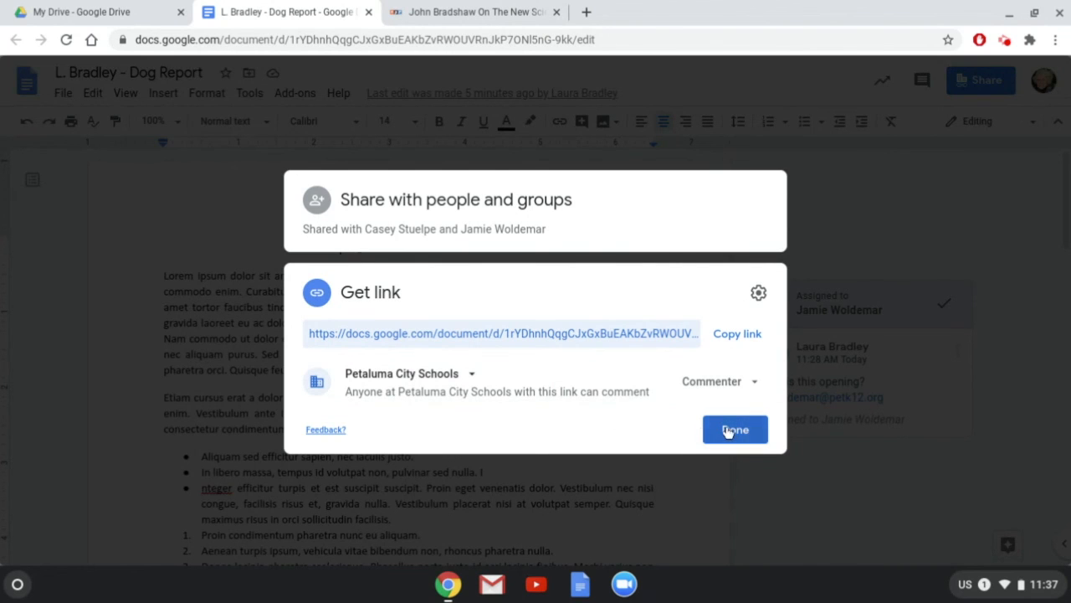
{"action": "left_click", "coordinate": [736, 433]}
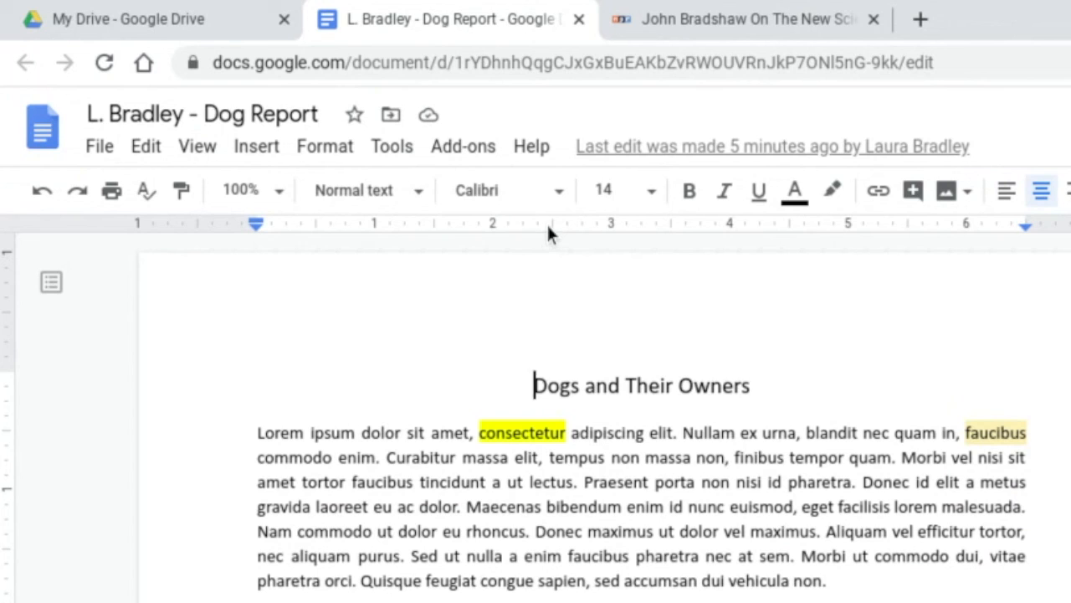
{"action": "left_click", "coordinate": [391, 118]}
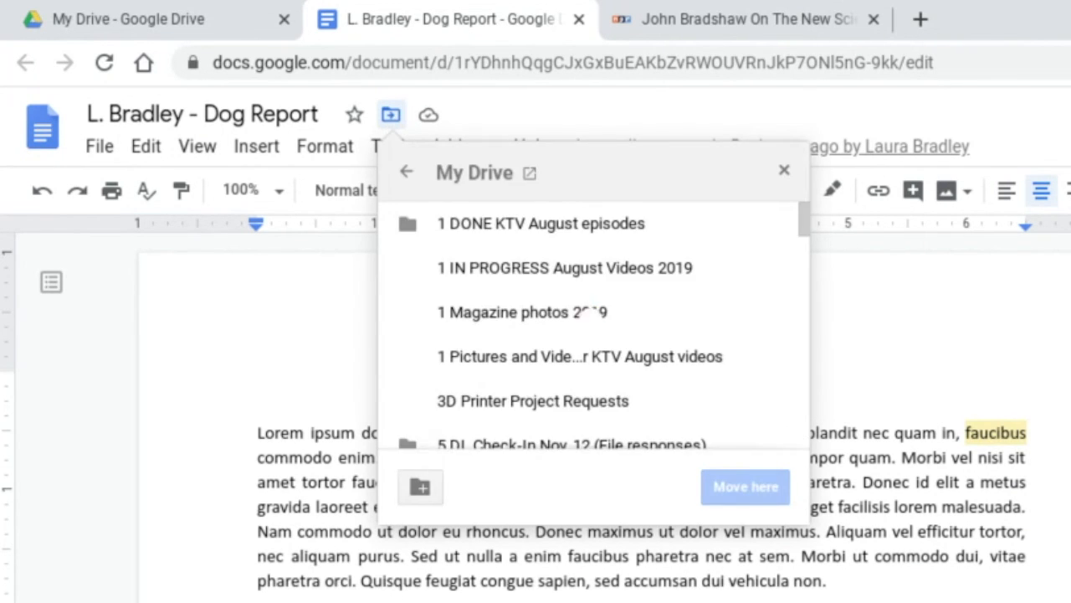
{"action": "scroll", "coordinate": [573, 263], "scroll_direction": "down", "scroll_amount": 4}
{"action": "scroll", "coordinate": [573, 263], "scroll_direction": "up", "scroll_amount": 4}
{"action": "left_click", "coordinate": [405, 176]}
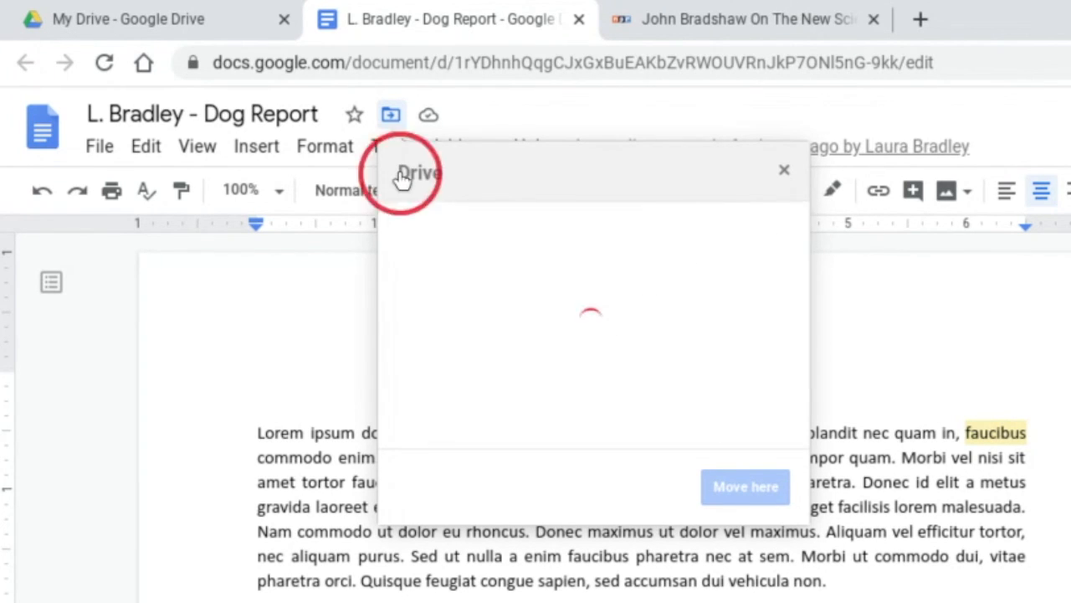
{"action": "left_click", "coordinate": [232, 320]}
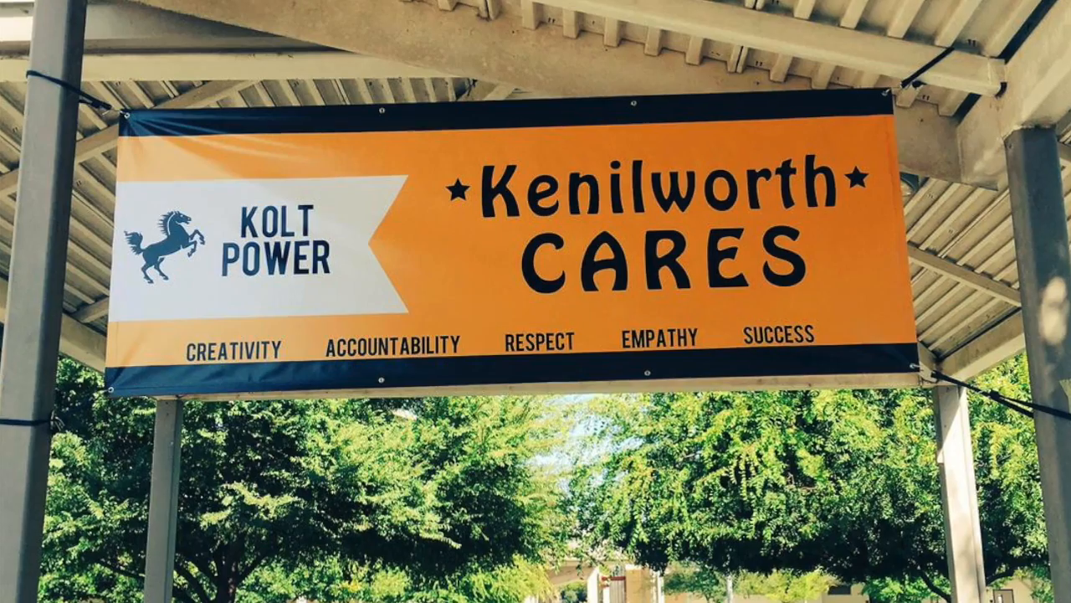